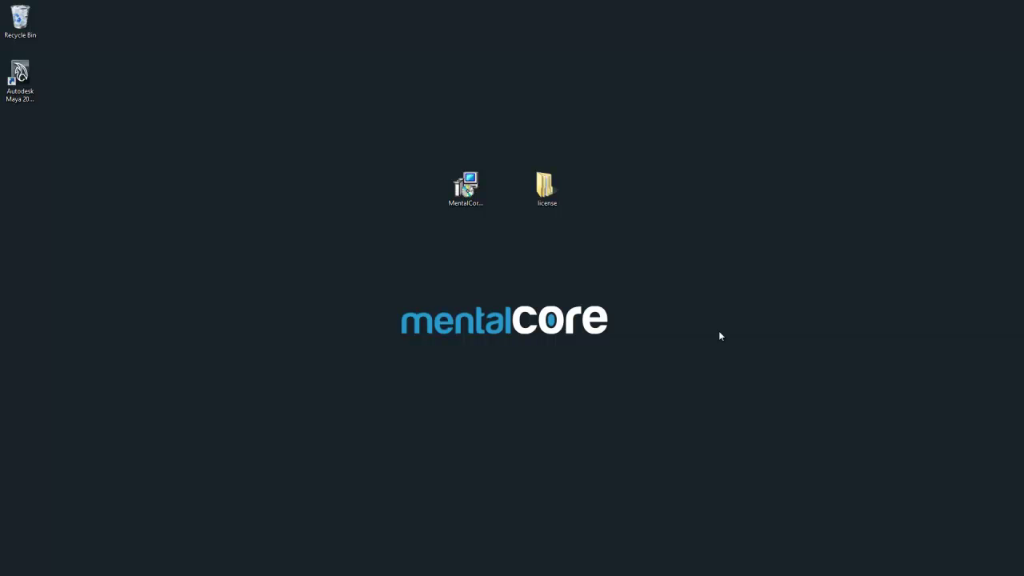
- Select the MentalCore-1.0-Setup.exe installer on the desktop
left_click(470, 190)
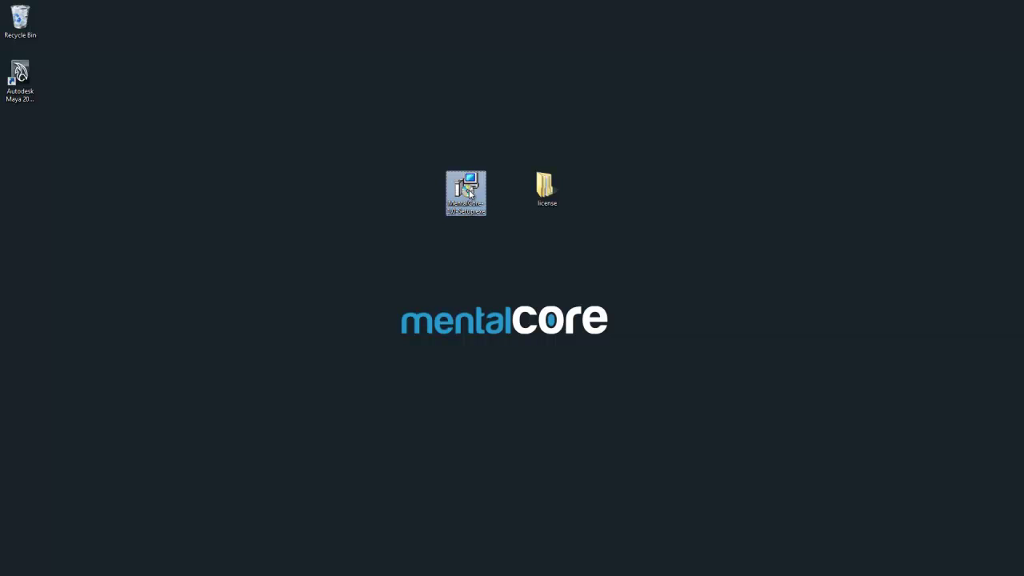
- Run the MentalCore installer and accept its licence agreement
double_click(471, 192)
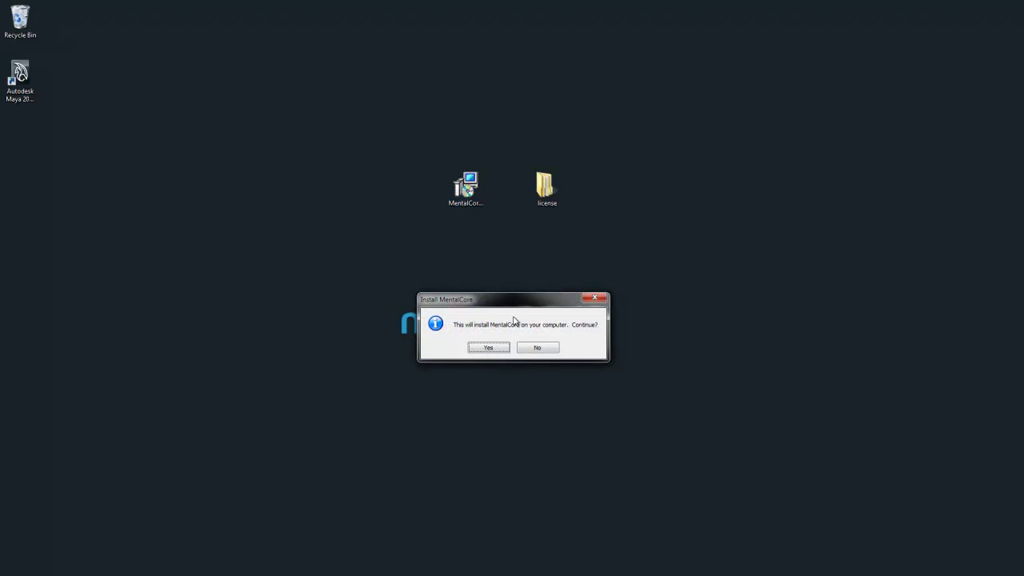
left_click(502, 349)
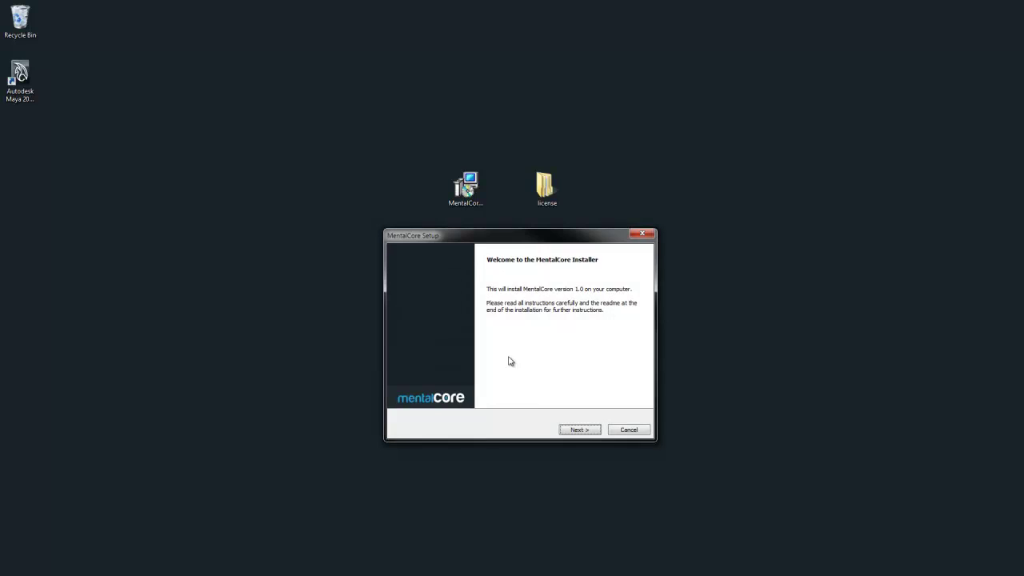
left_click(567, 430)
left_click(464, 385)
left_click(569, 430)
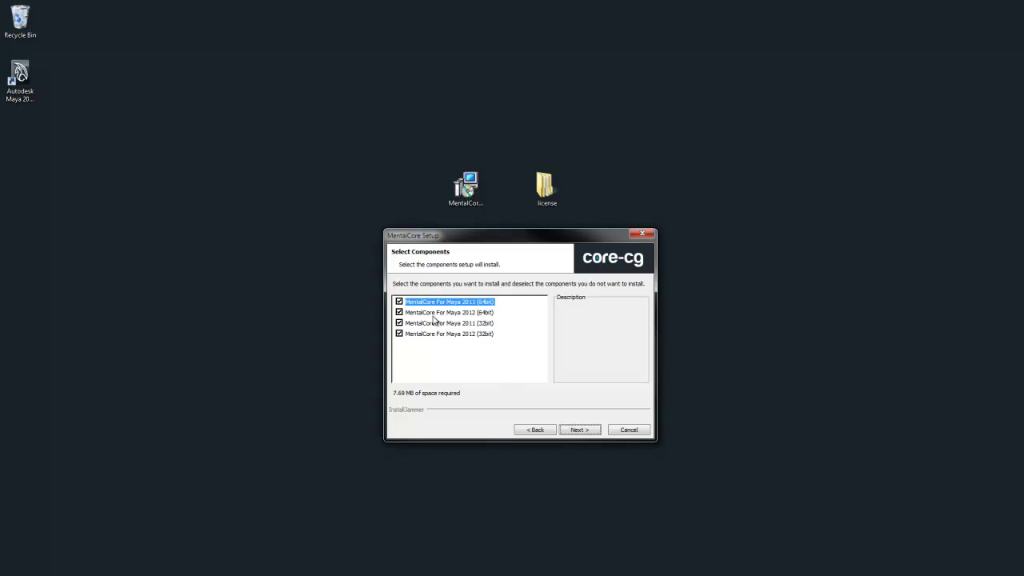
- Install only the Maya 2012 (64bit) component into the default Maya2012 folder, then launch Maya 2012
left_click(399, 301)
left_click(399, 324)
left_click(399, 333)
left_click(445, 313)
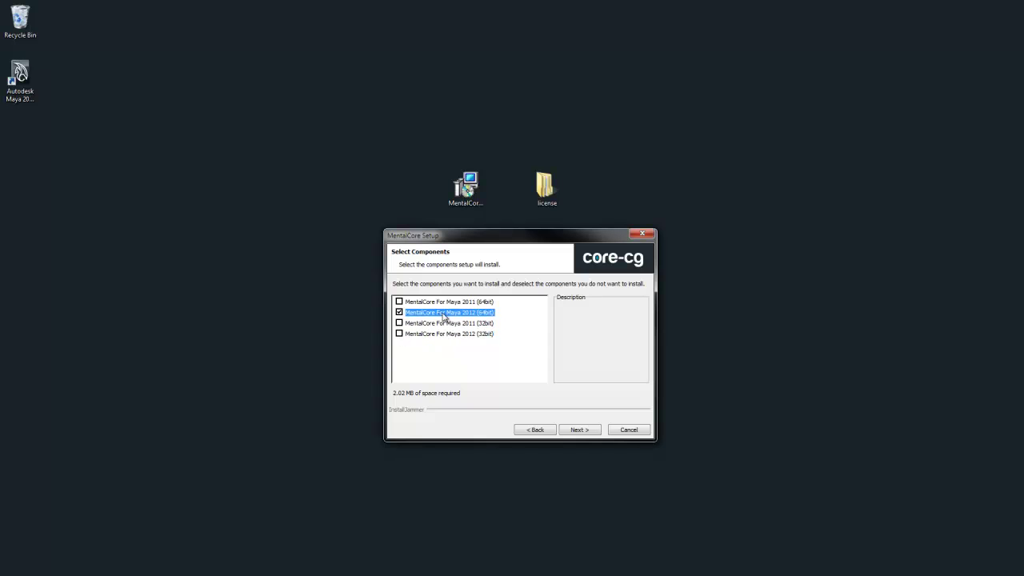
left_click(574, 429)
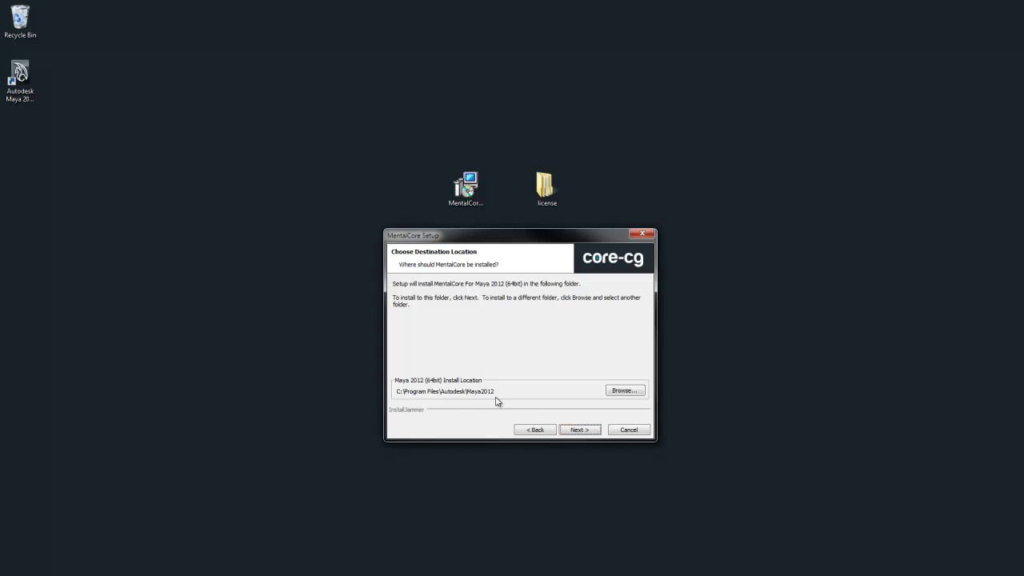
left_click(571, 431)
left_click(571, 431)
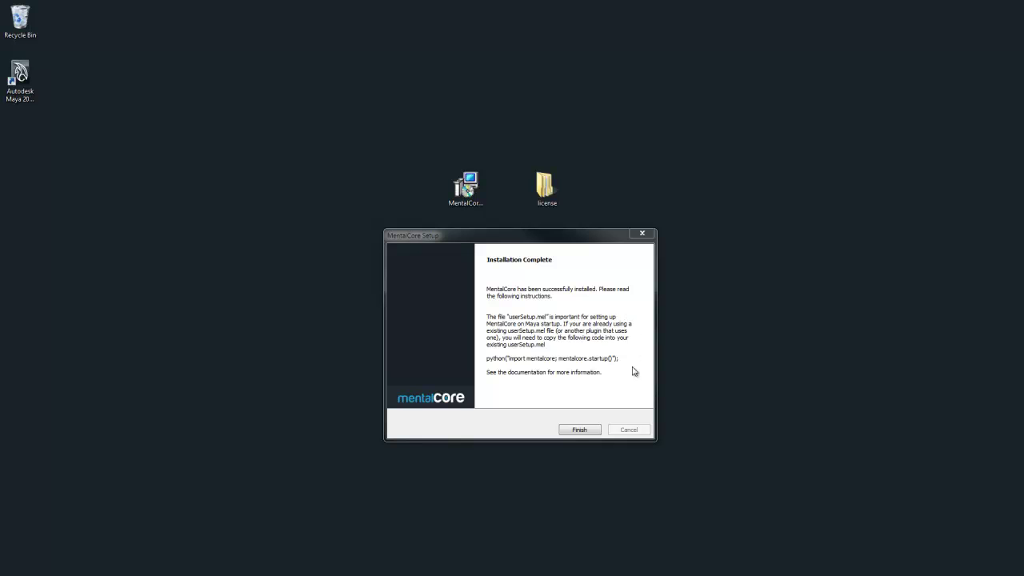
left_click(581, 430)
double_click(20, 80)
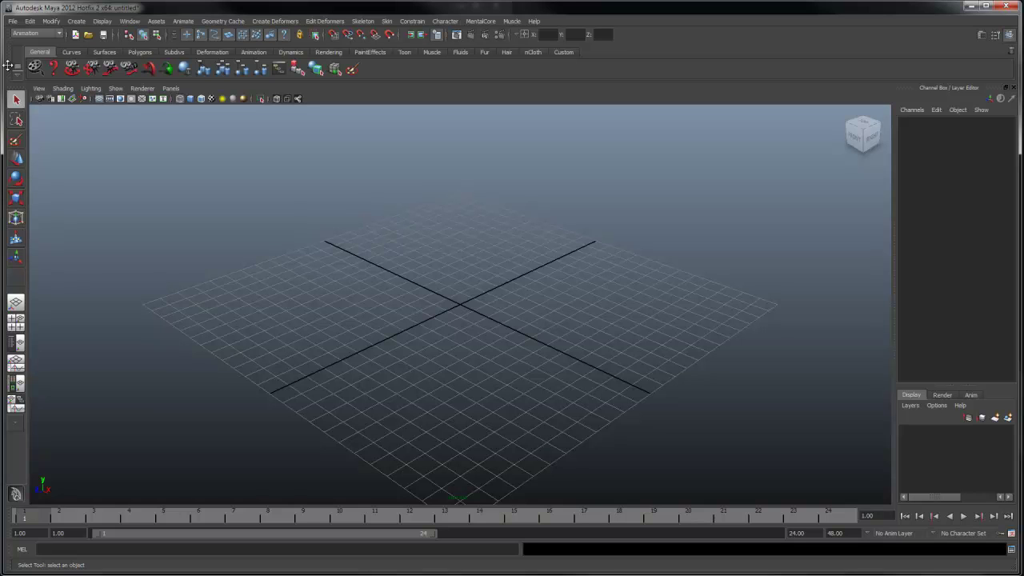
- Open the MentalCore menu, which reports no valid licence found
left_click(477, 24)
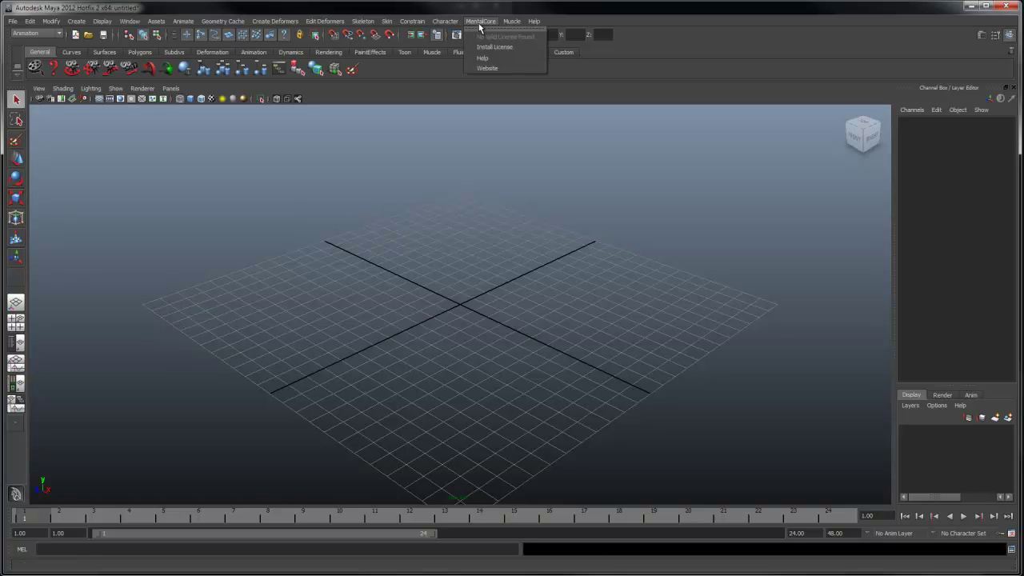
- Install mentalcore.lic from the desktop license\nodelock folder and acknowledge the Licence Installed message
left_click(515, 46)
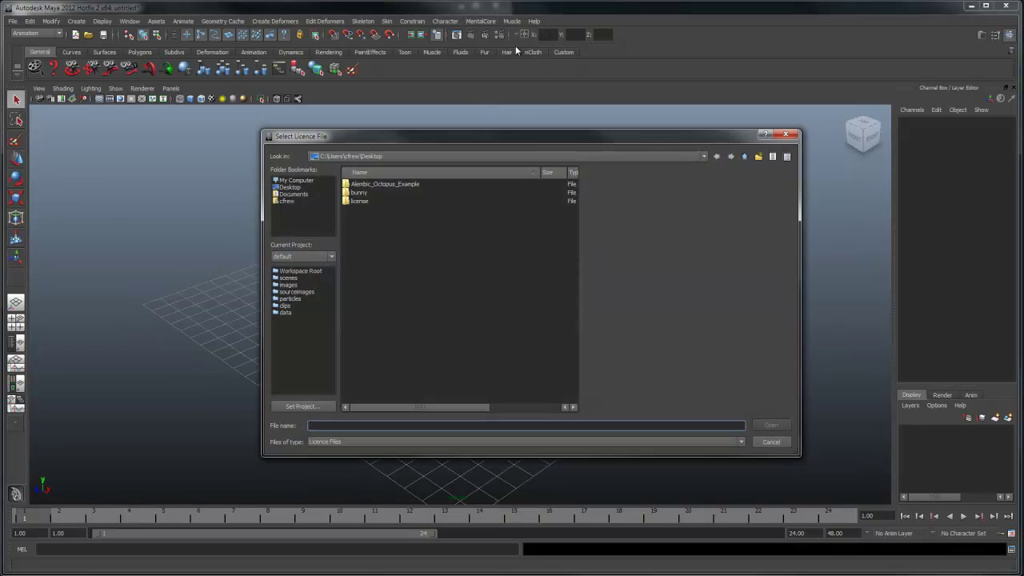
double_click(360, 201)
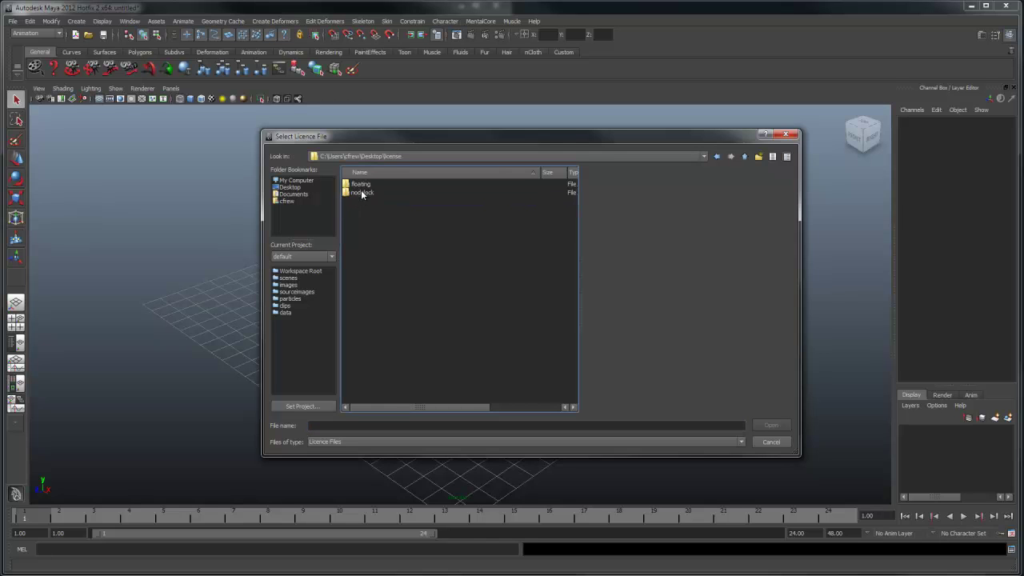
double_click(363, 193)
left_click(364, 185)
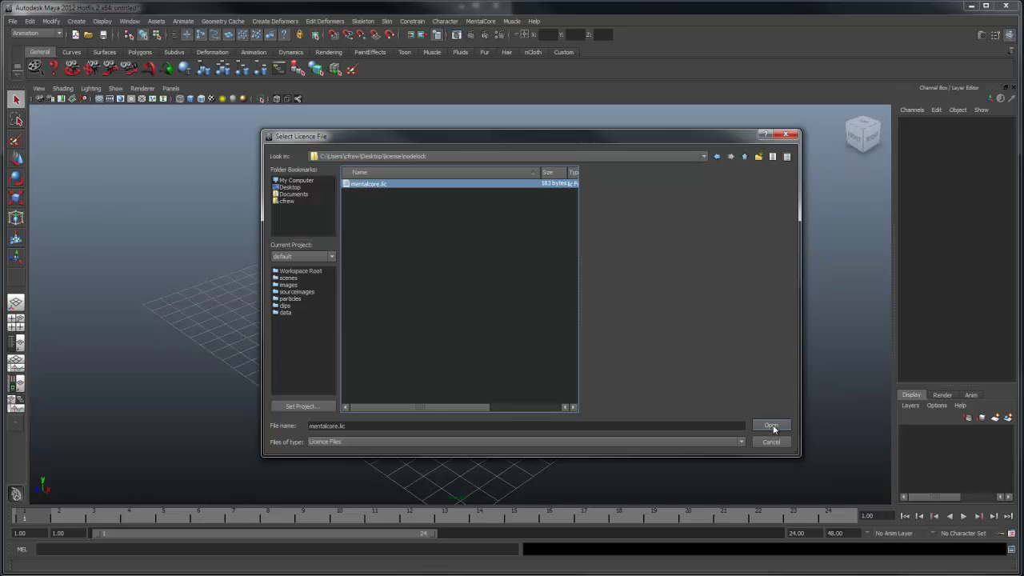
left_click(773, 428)
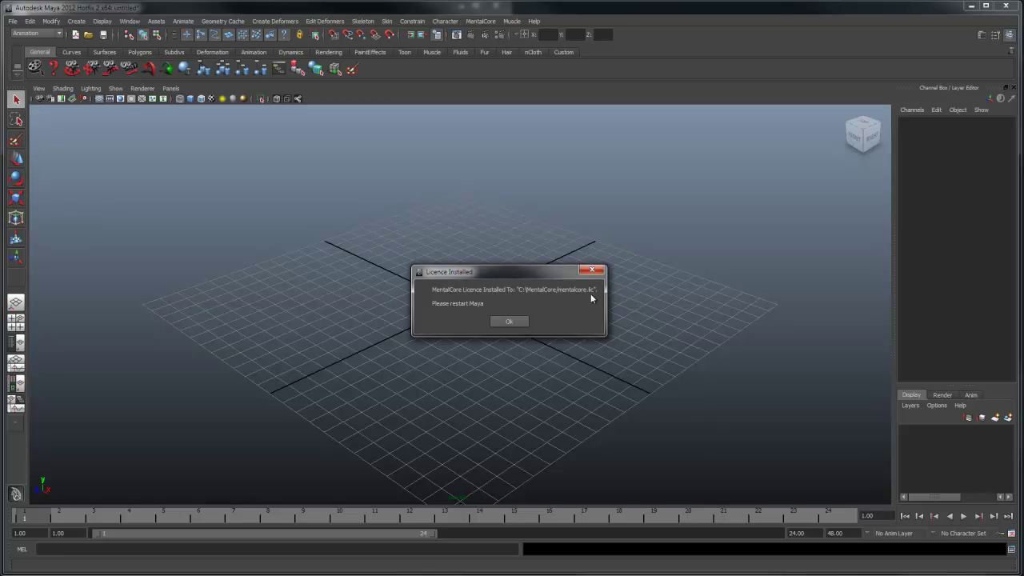
left_click(509, 321)
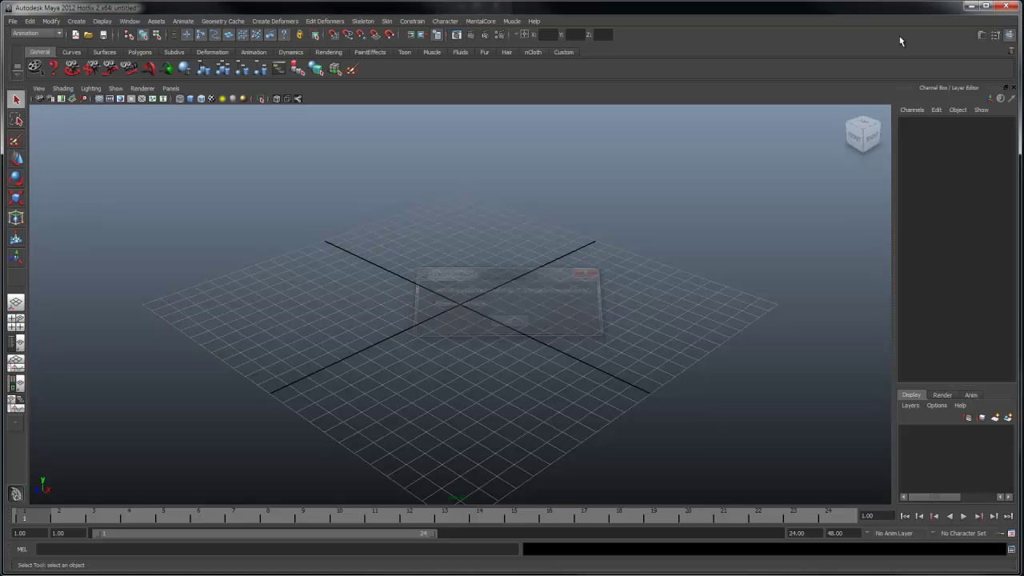
- Restart Maya 2012 and confirm the MentalCore menu now offers Create, Upgrade and Reset Scene
left_click(1012, 8)
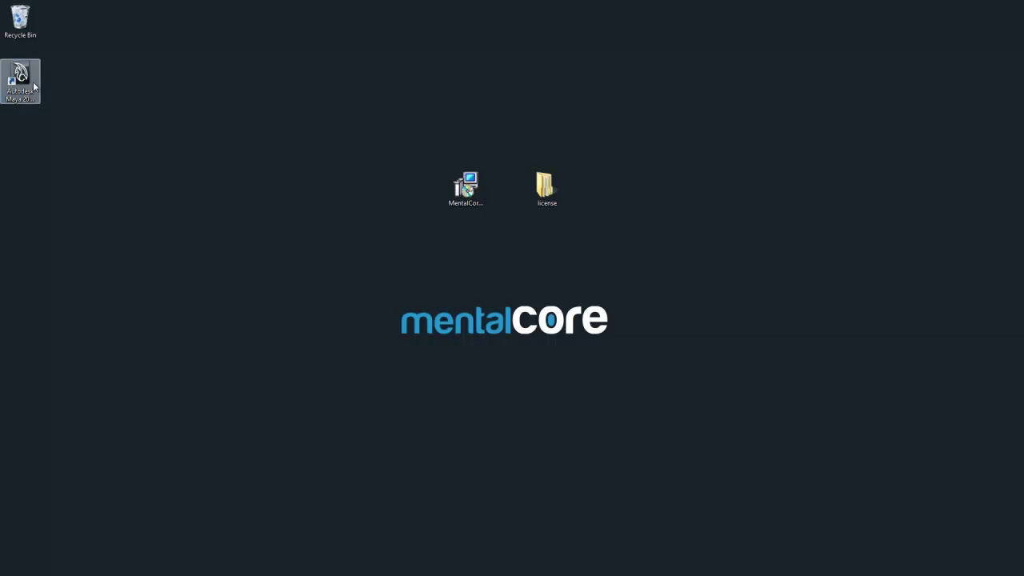
double_click(32, 84)
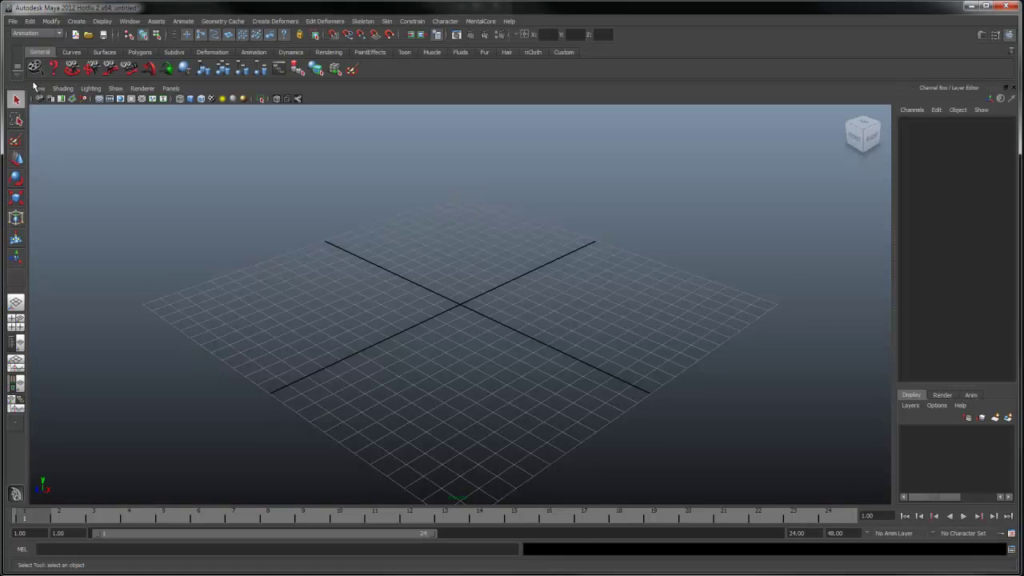
left_click(480, 22)
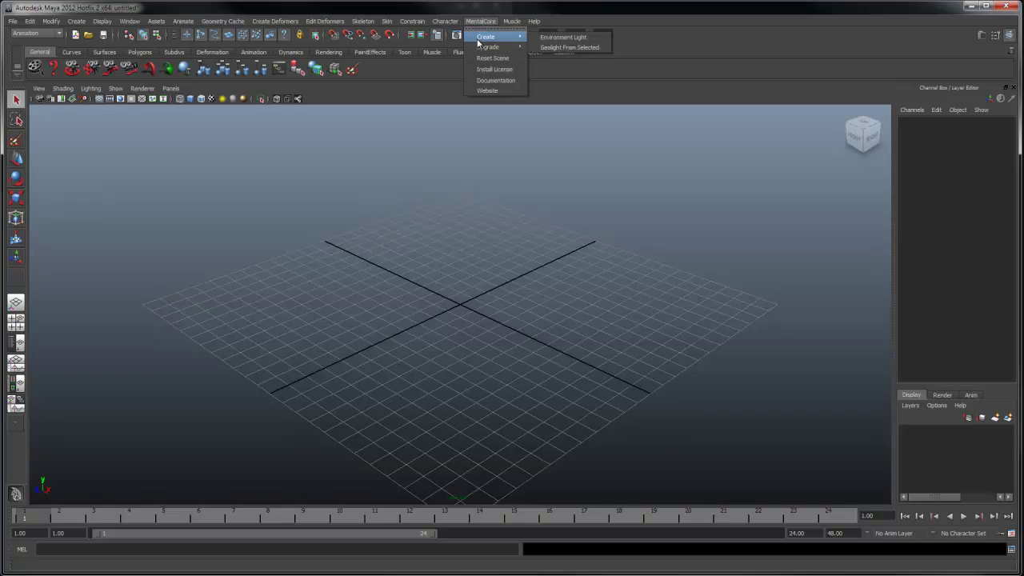
- Set Render Using to mental ray, view the MentalCore render settings, then close Maya
left_click(498, 12)
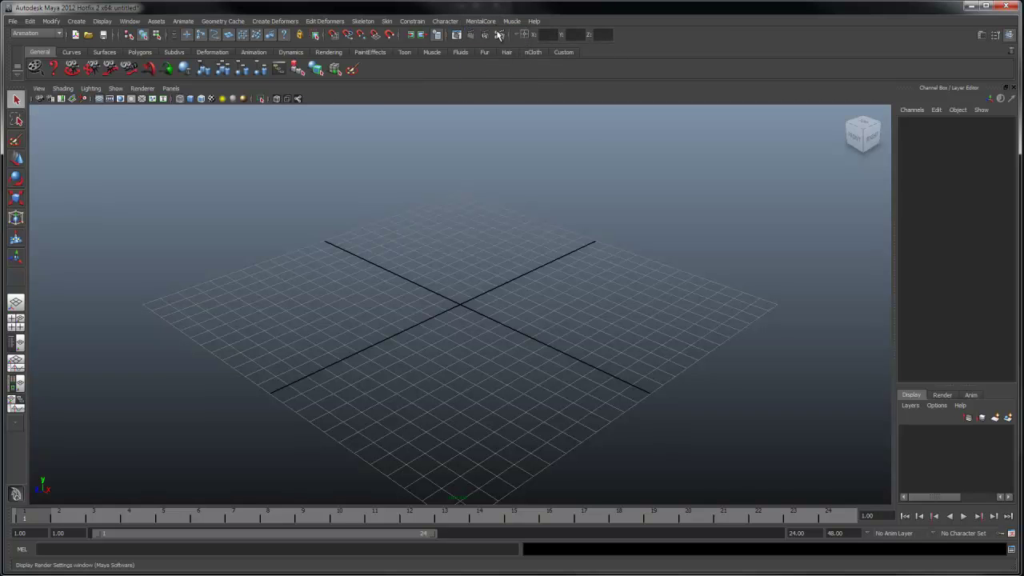
left_click(499, 35)
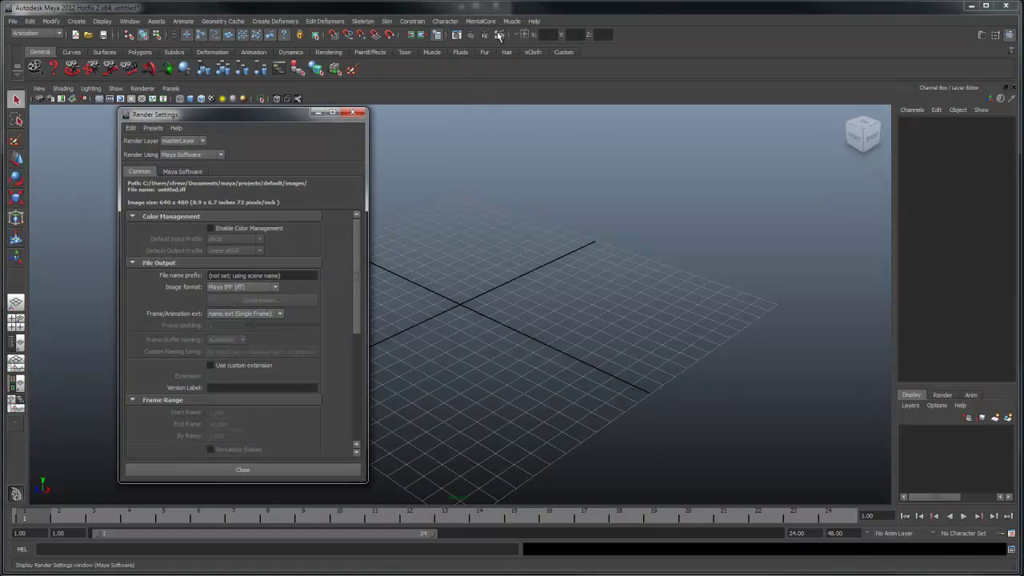
left_click(191, 154)
left_click(186, 193)
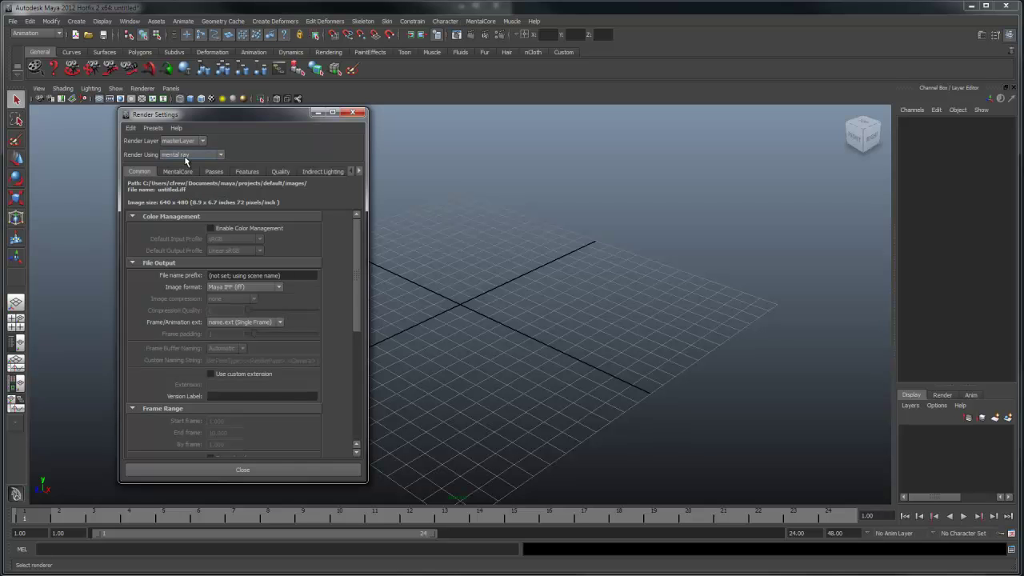
left_click(176, 172)
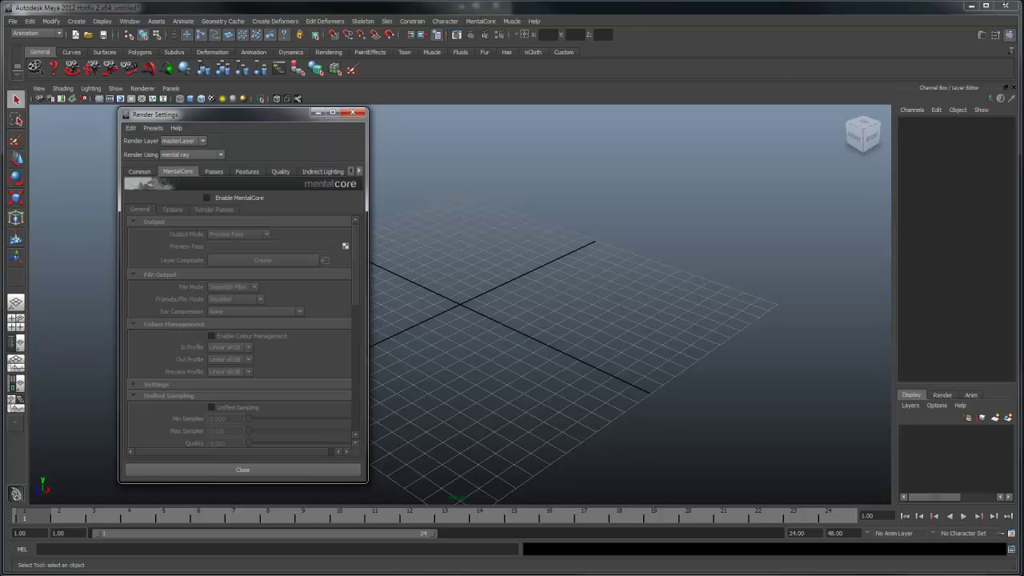
left_click(1006, 5)
- Exit Maya without saving and open the license\floating folder
left_click(508, 314)
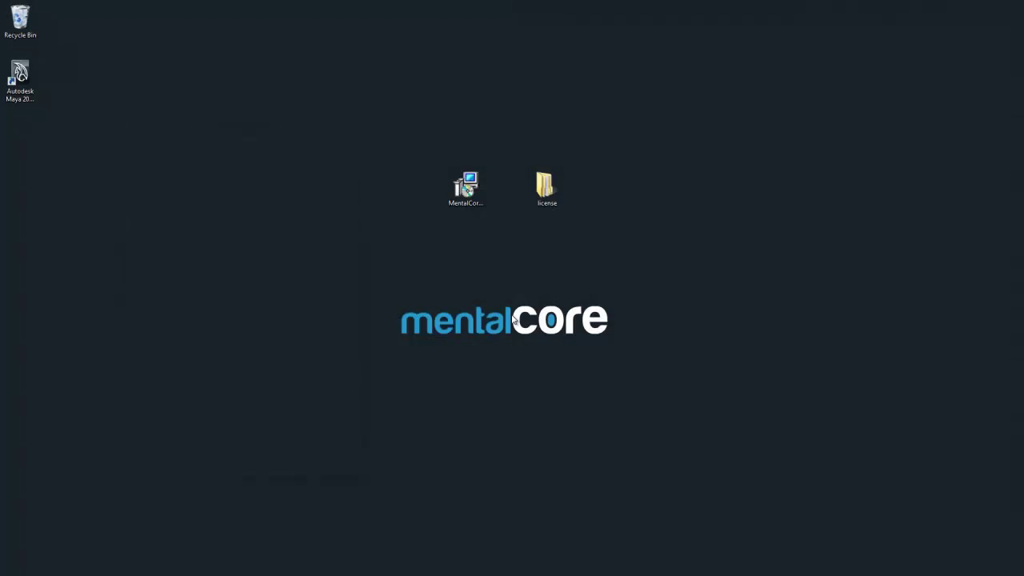
double_click(557, 187)
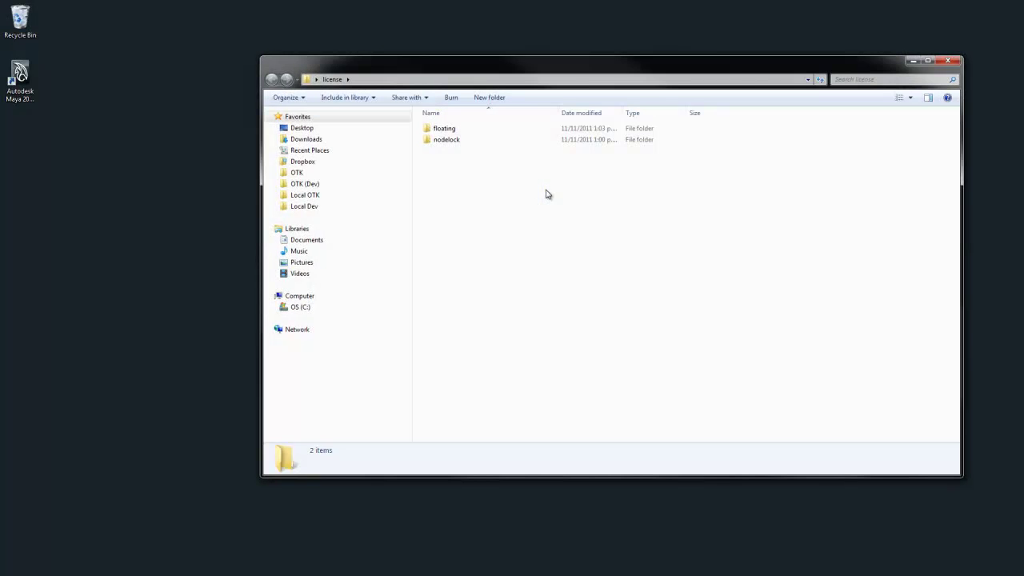
double_click(445, 130)
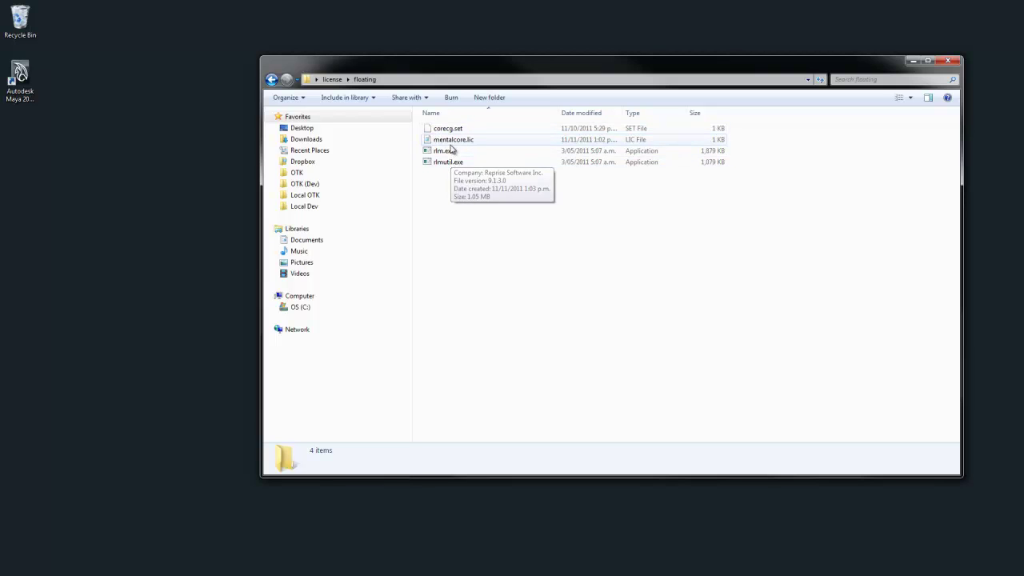
- Review mentalcore.lic's HOST line (localhost, host ID, port 5053) and licence count 20, then close it
double_click(460, 140)
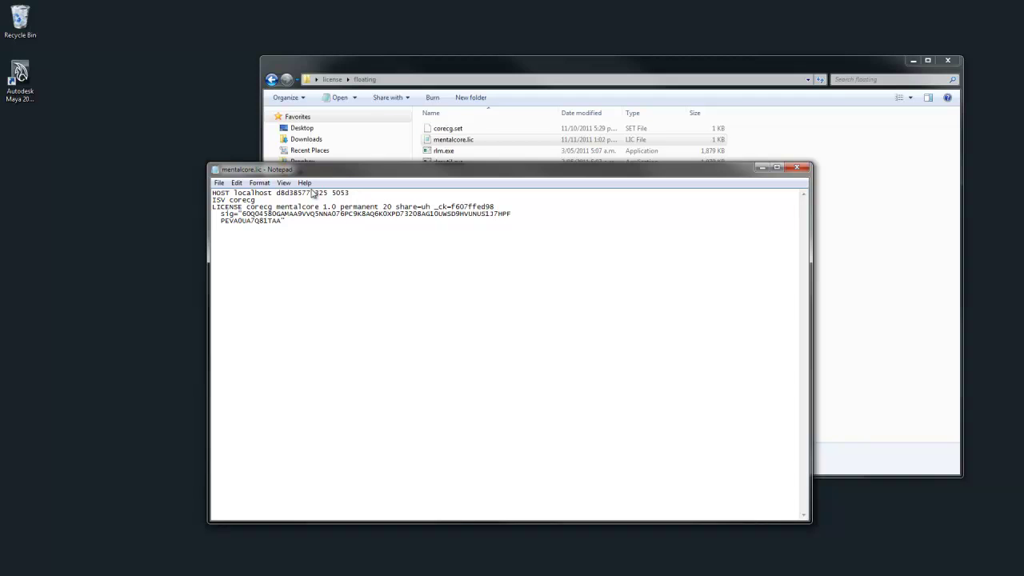
double_click(249, 194)
double_click(284, 193)
double_click(340, 193)
double_click(387, 207)
left_click(803, 170)
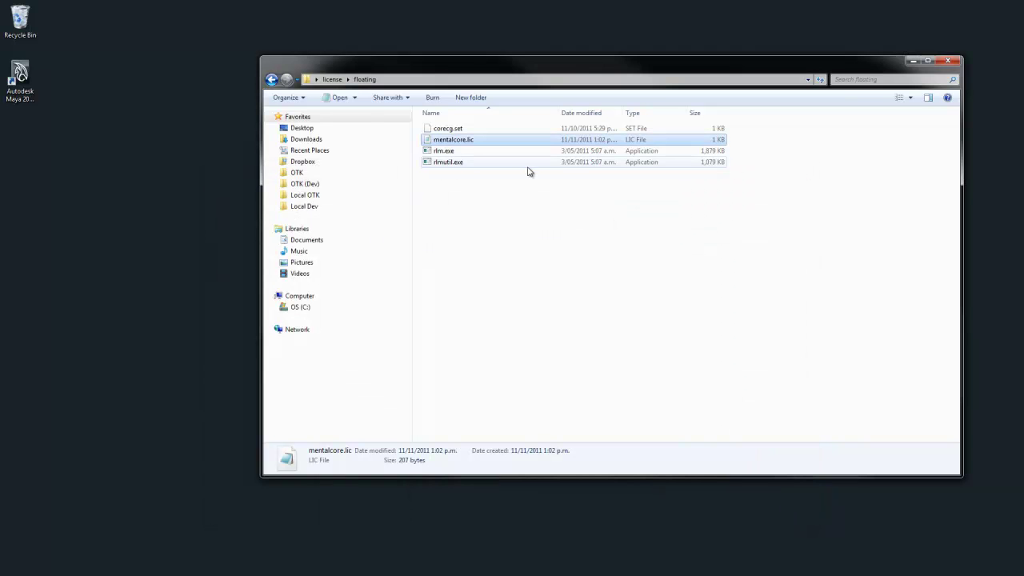
- Start the RLM licence server from rlm.exe and bring Firefox into view
double_click(440, 151)
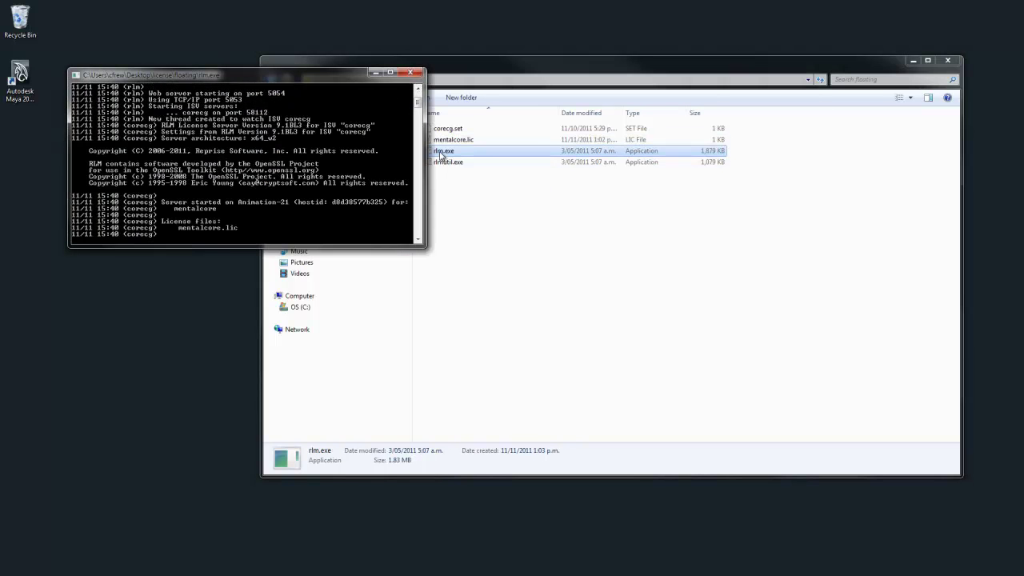
left_click(418, 140)
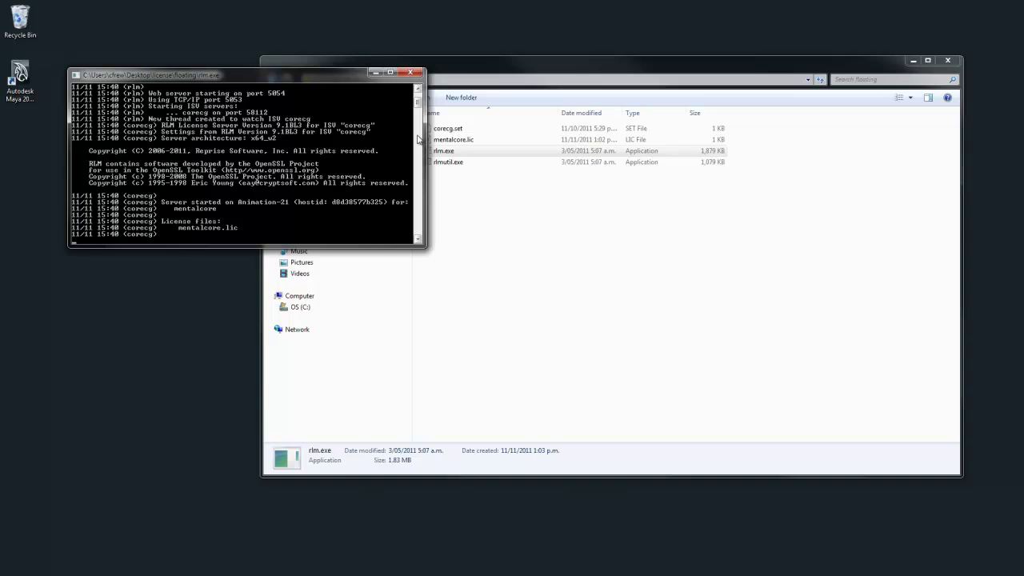
left_click_drag(1023, 60, 509, 62)
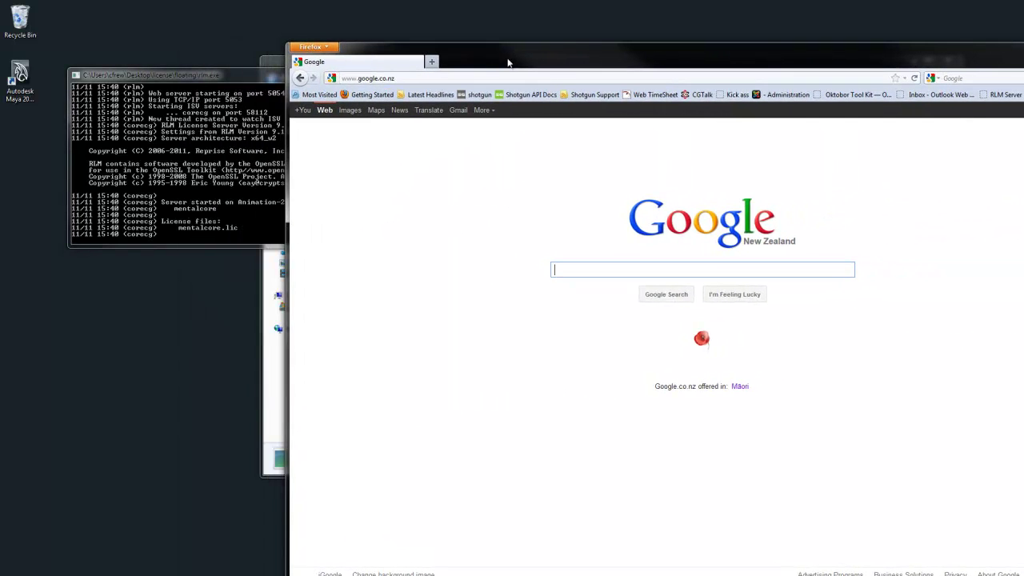
- Load localhost:5054 in Firefox and view the corecg server status with 20 mentalcore licences
left_click(446, 79)
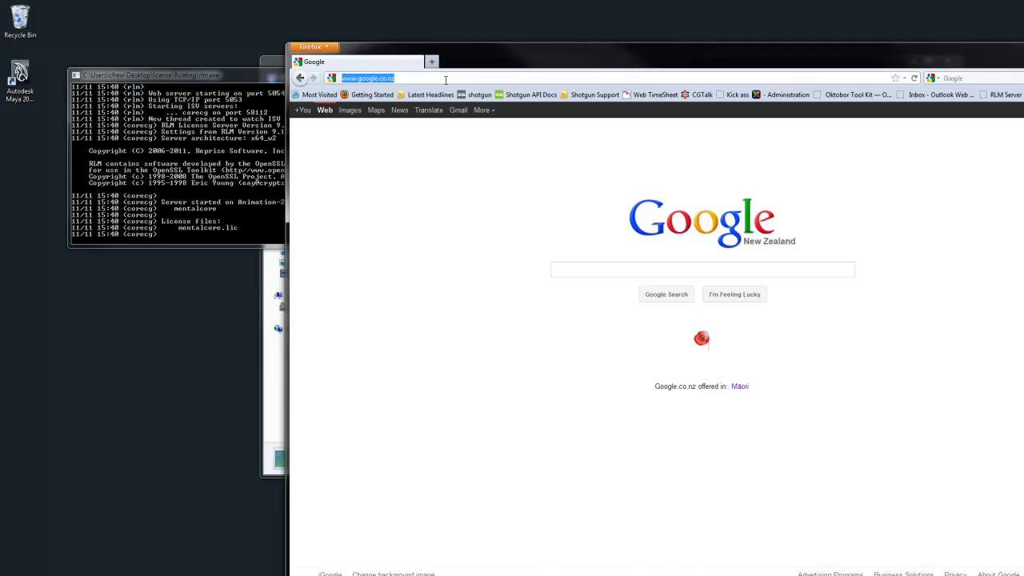
type("localhost")
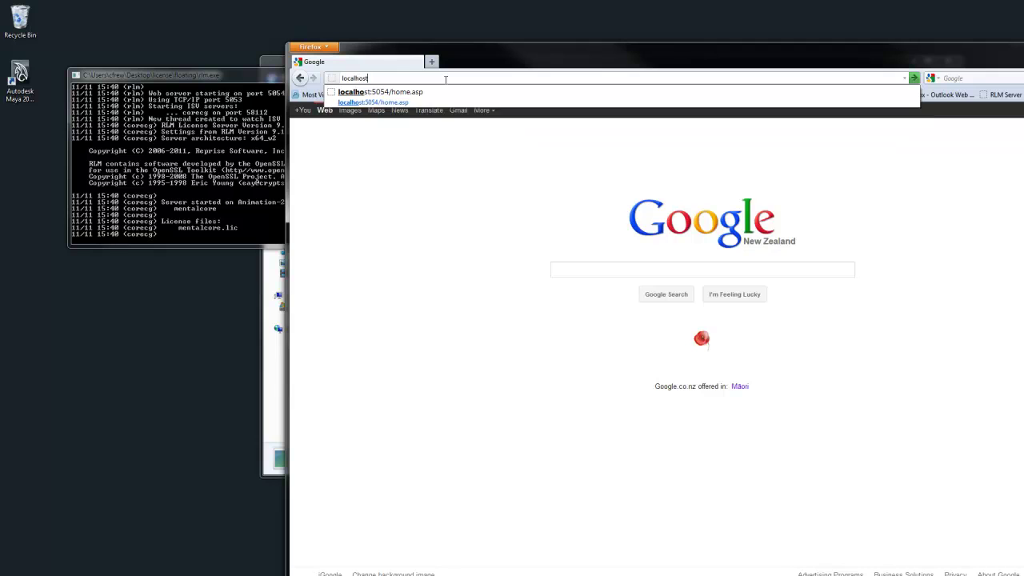
type(":")
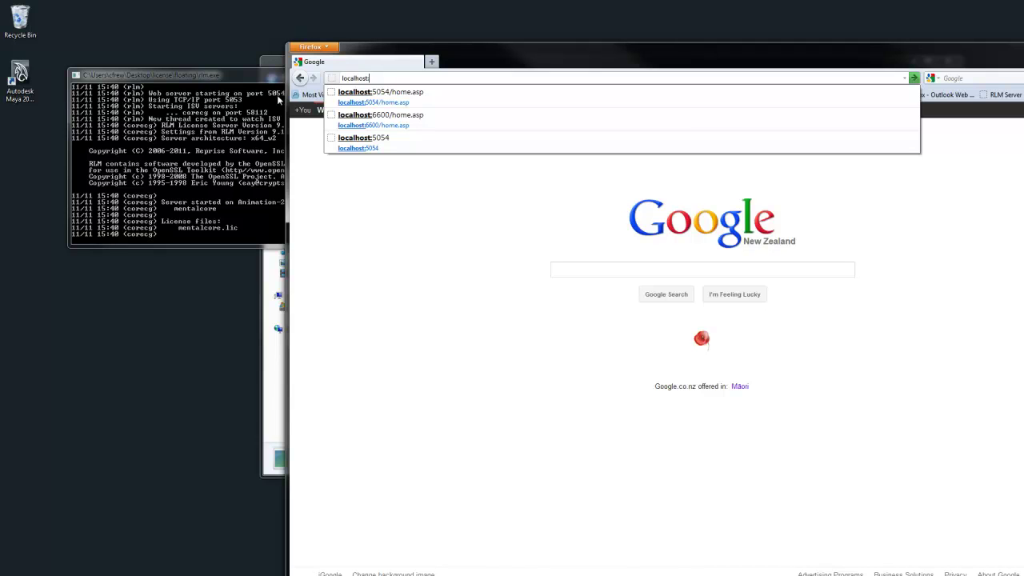
type("5054")
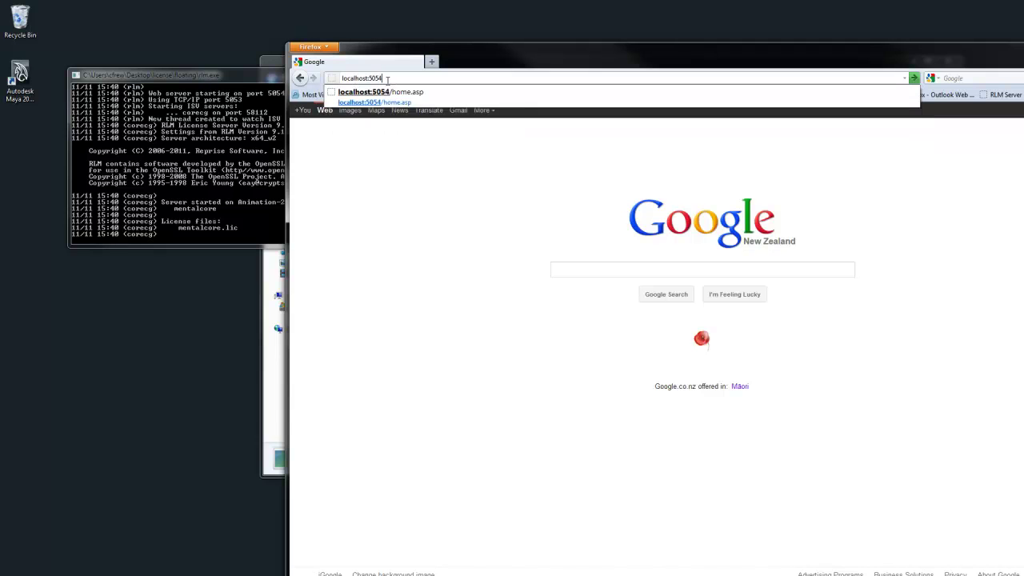
key("Return")
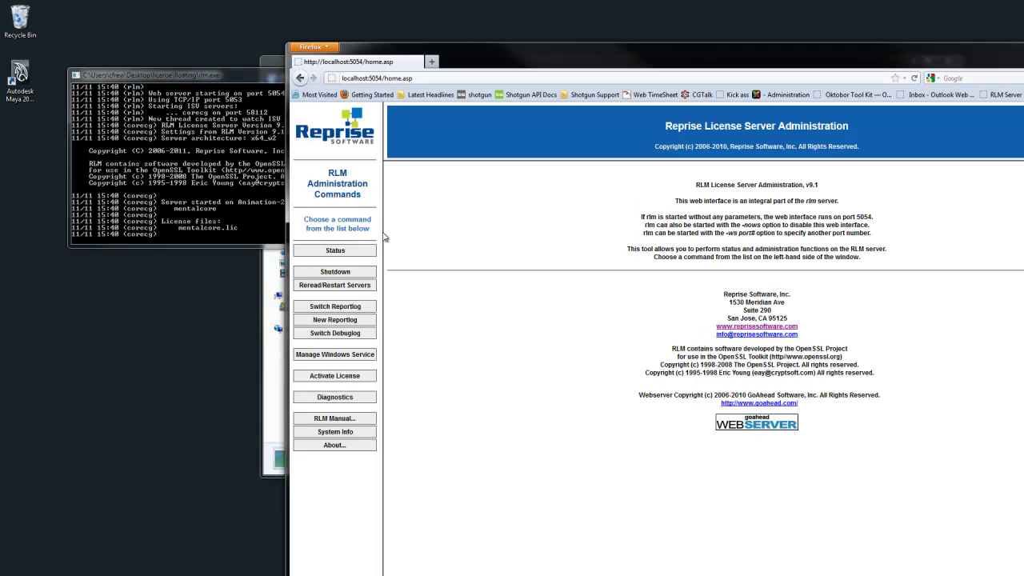
left_click(350, 251)
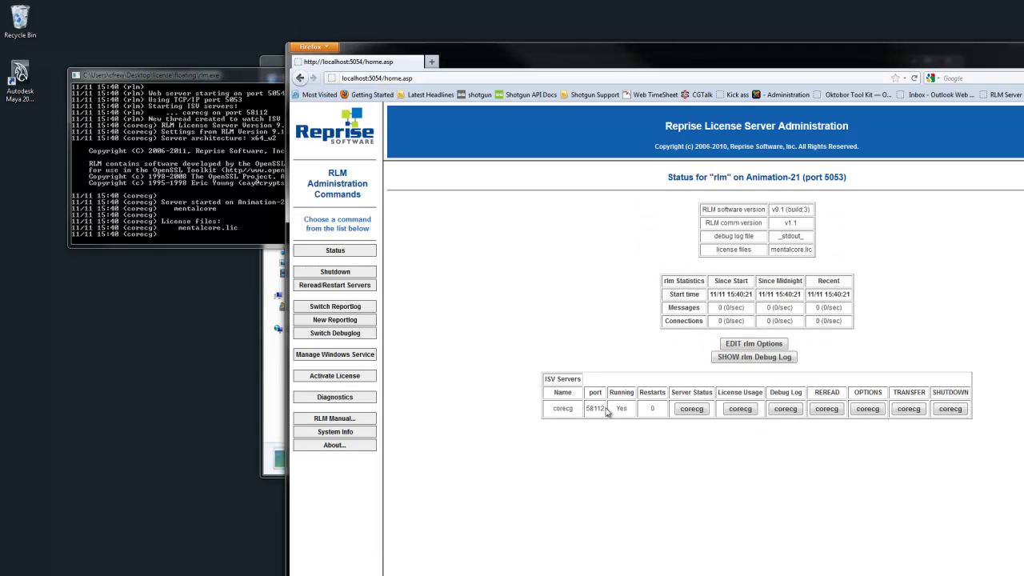
left_click(686, 409)
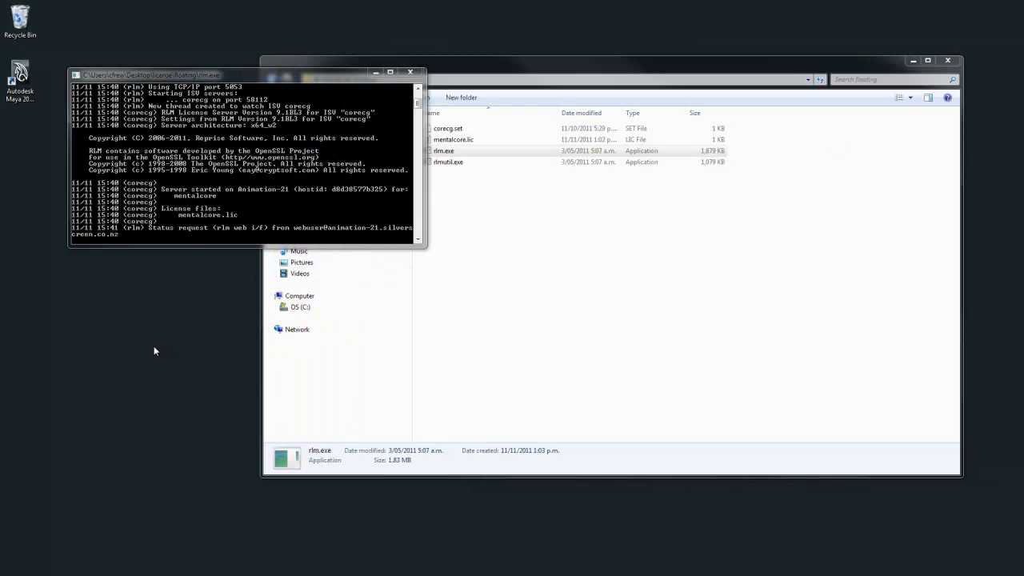
- Create a new text document on the desktop renamed to mentalcore.lic, accepting the extension change
right_click(154, 350)
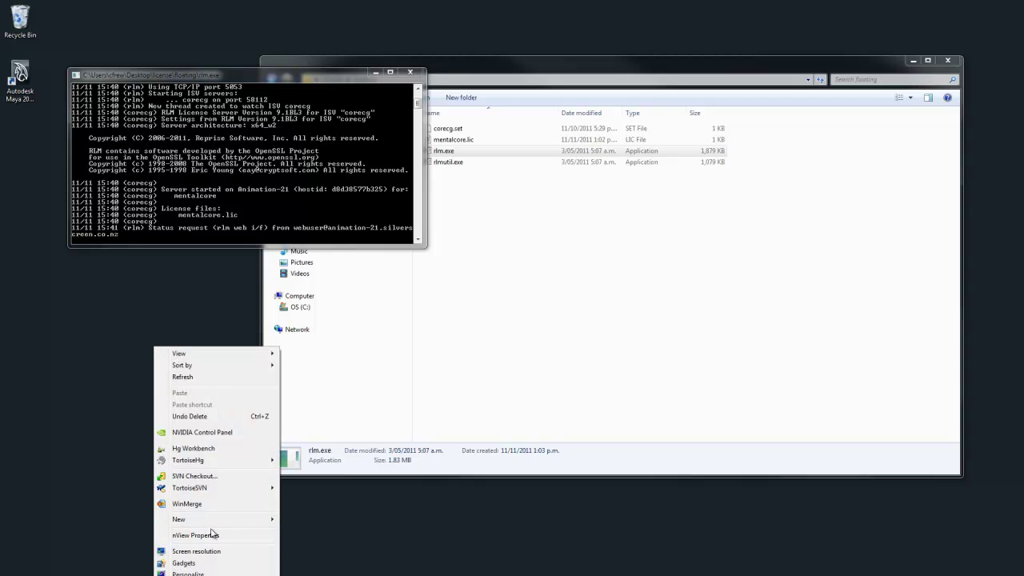
mouse_move(192, 519)
left_click(315, 495)
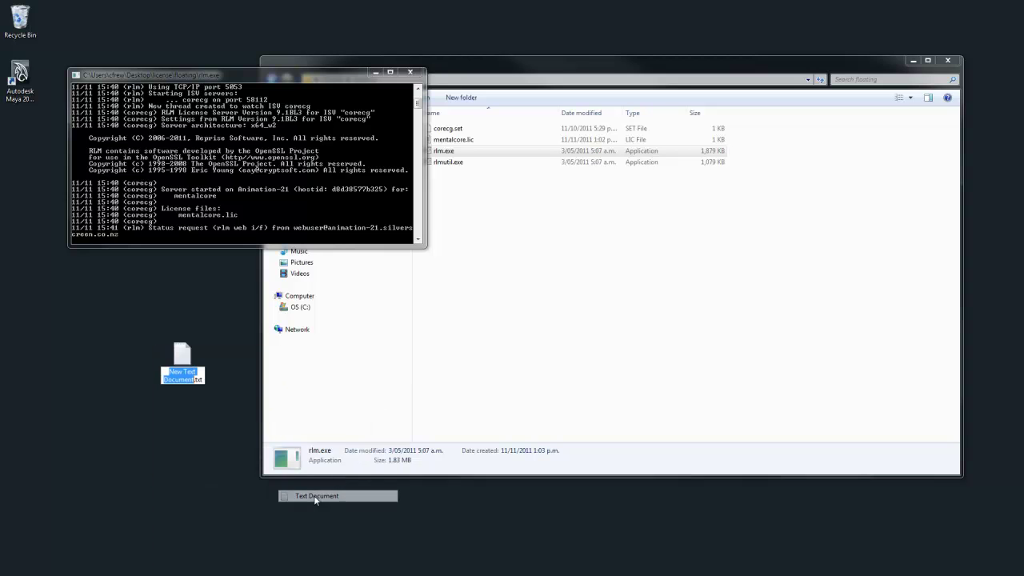
key("BackSpace")
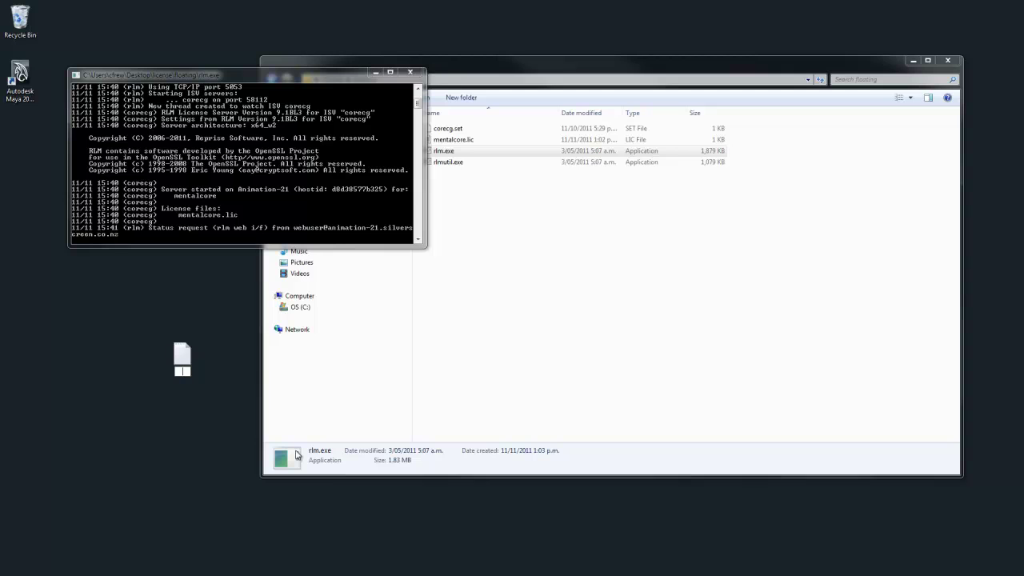
type("mentalcore.lic")
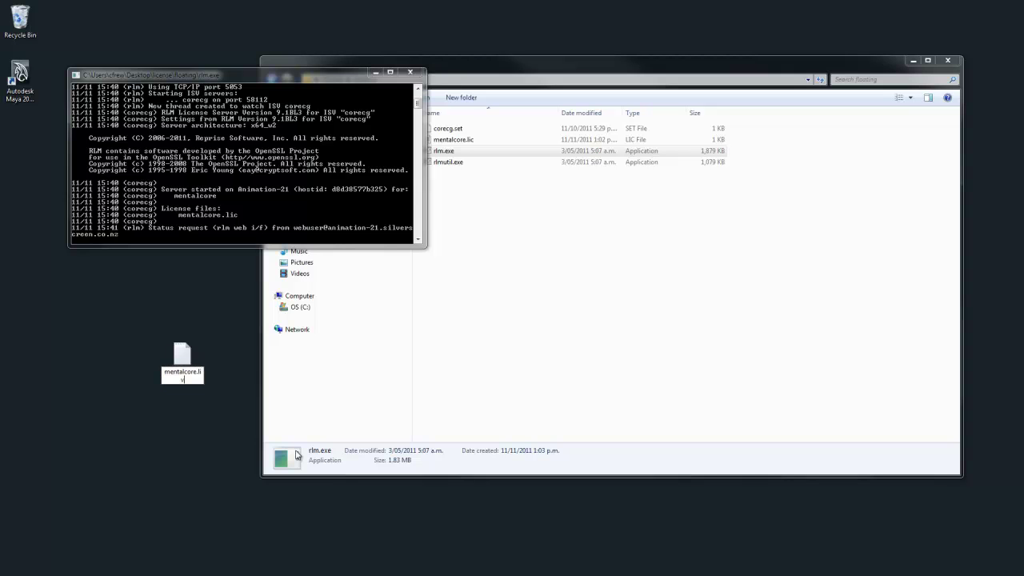
key("Return")
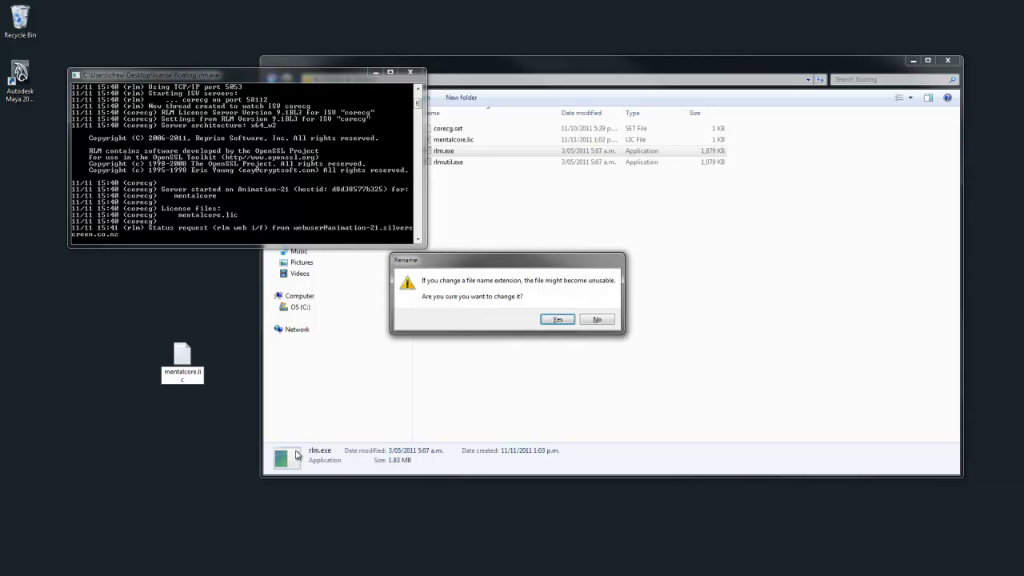
key("Return")
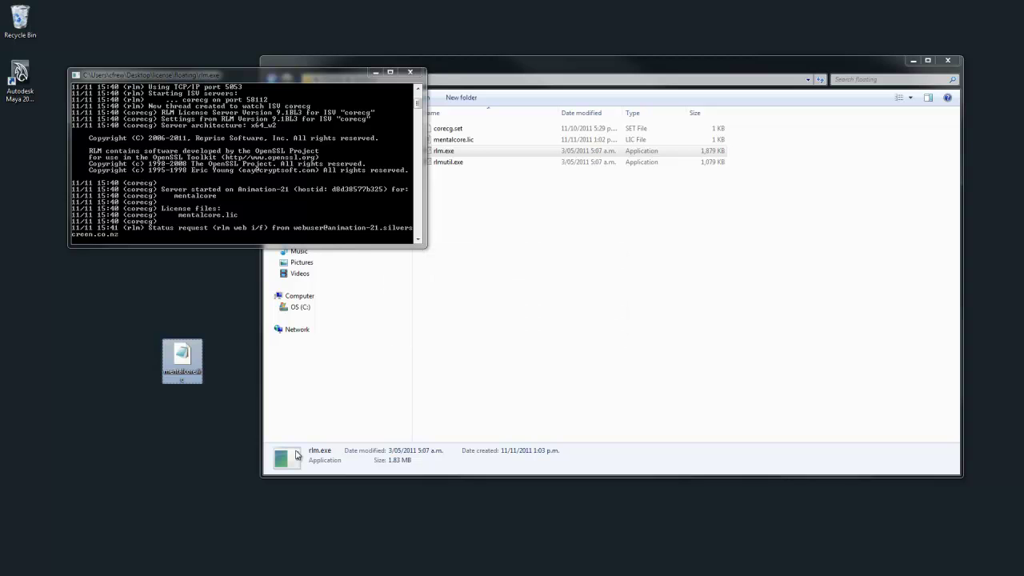
- Write 'HOST localhost ANY 5053' into the desktop mentalcore.lic in Notepad, save it, and close Notepad
double_click(184, 360)
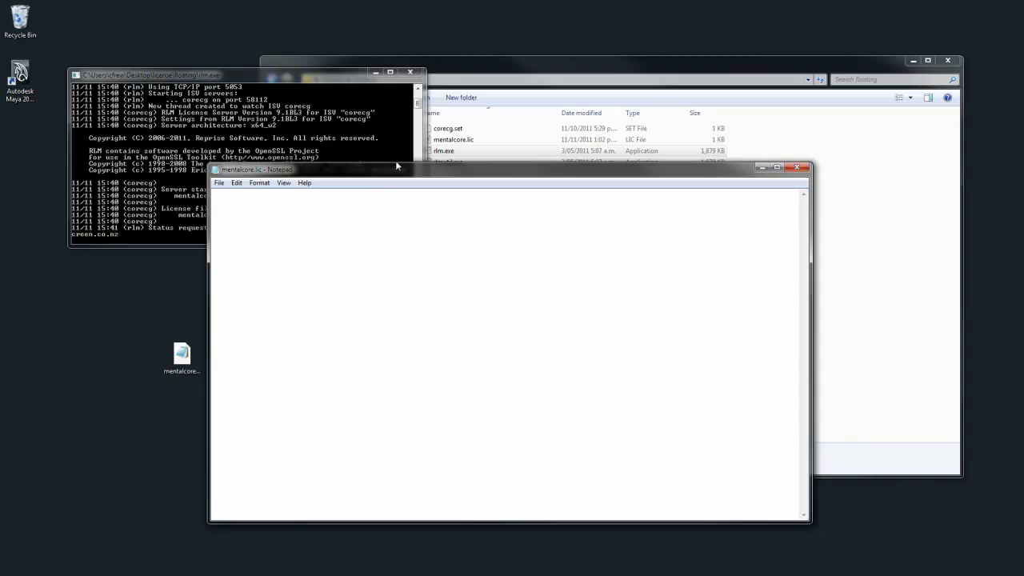
left_click_drag(397, 170, 515, 213)
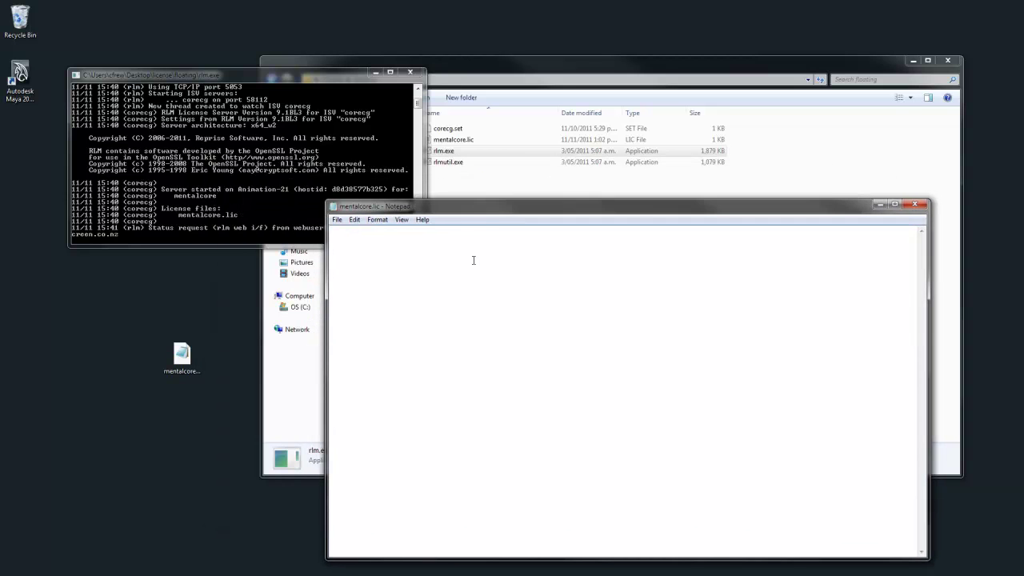
type("HOST localhost ANY 5053")
left_click(336, 219)
left_click(359, 254)
left_click(916, 204)
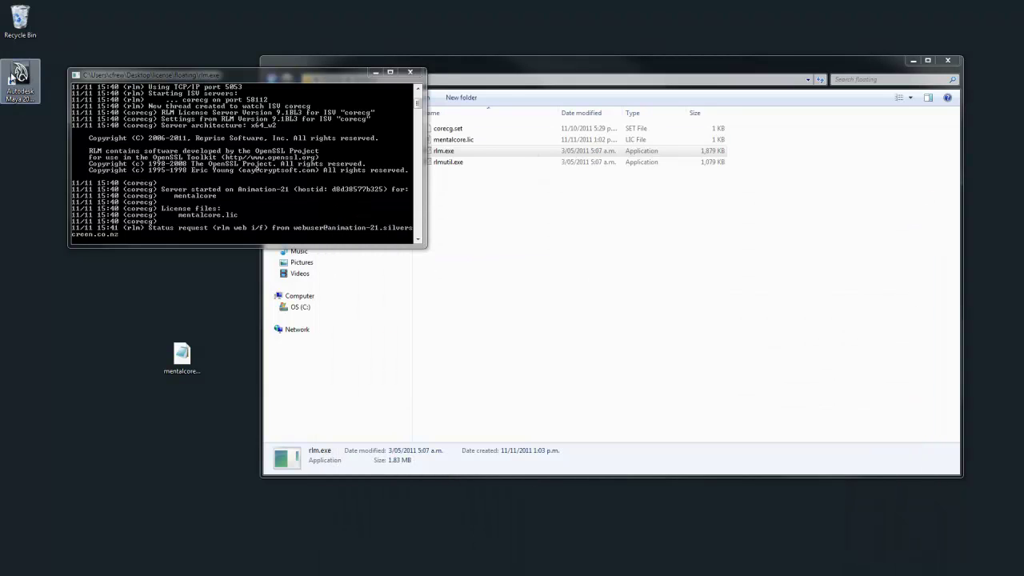
- Install the desktop mentalcore.lic through MentalCore > Install License to C:\MentalCore, then restart Maya
double_click(22, 78)
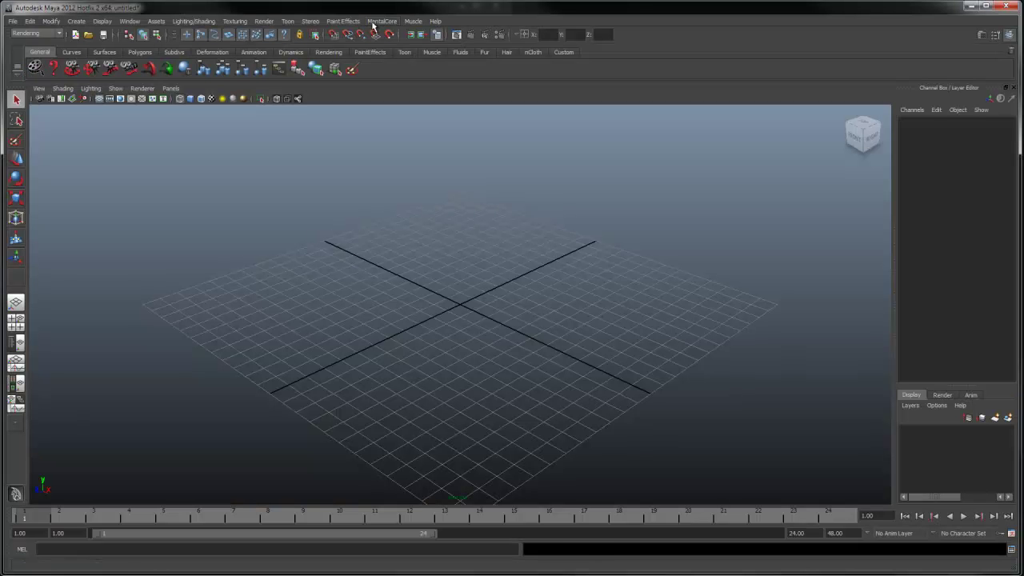
left_click(377, 21)
left_click(384, 46)
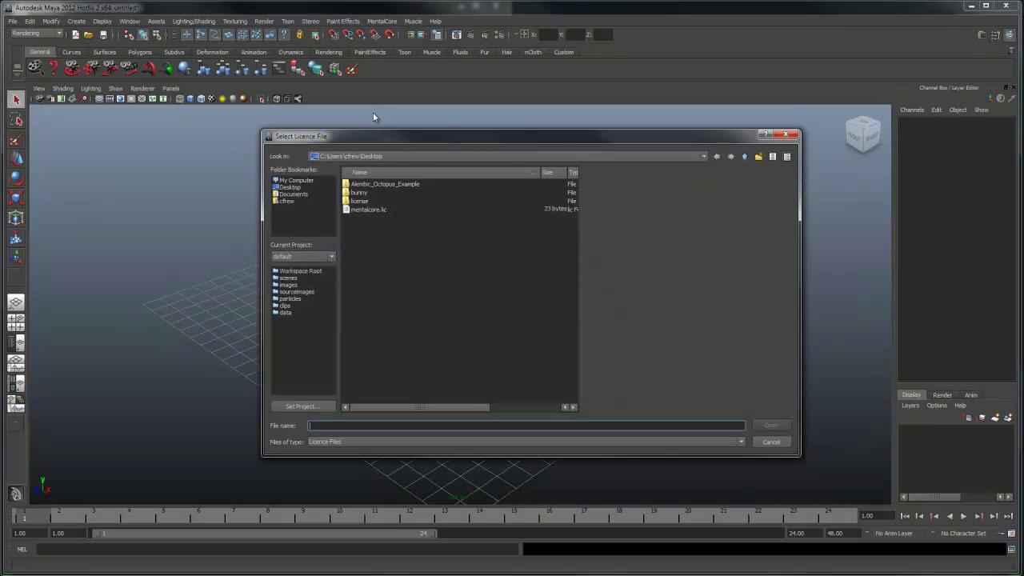
left_click(368, 210)
left_click(772, 425)
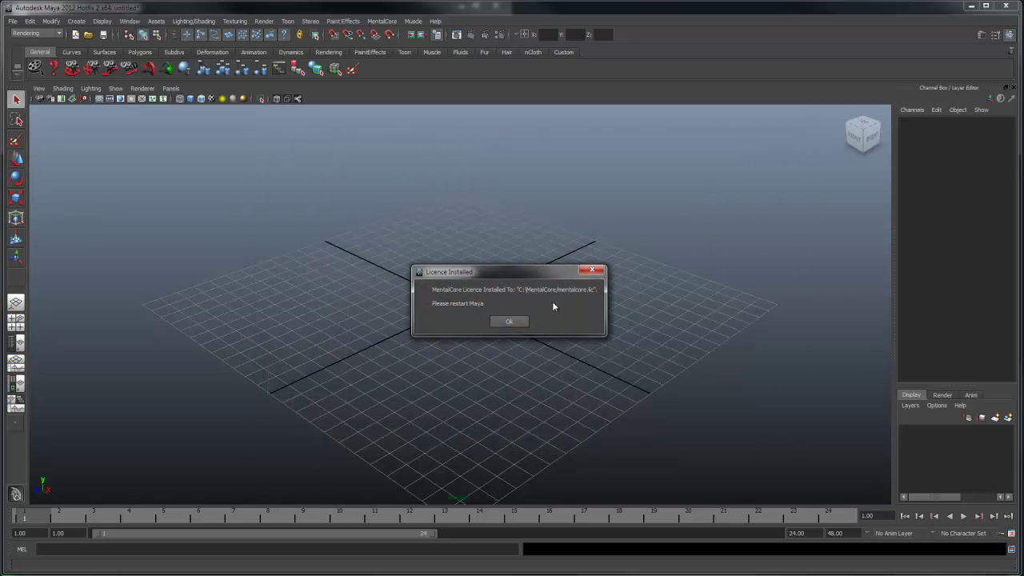
left_click(509, 321)
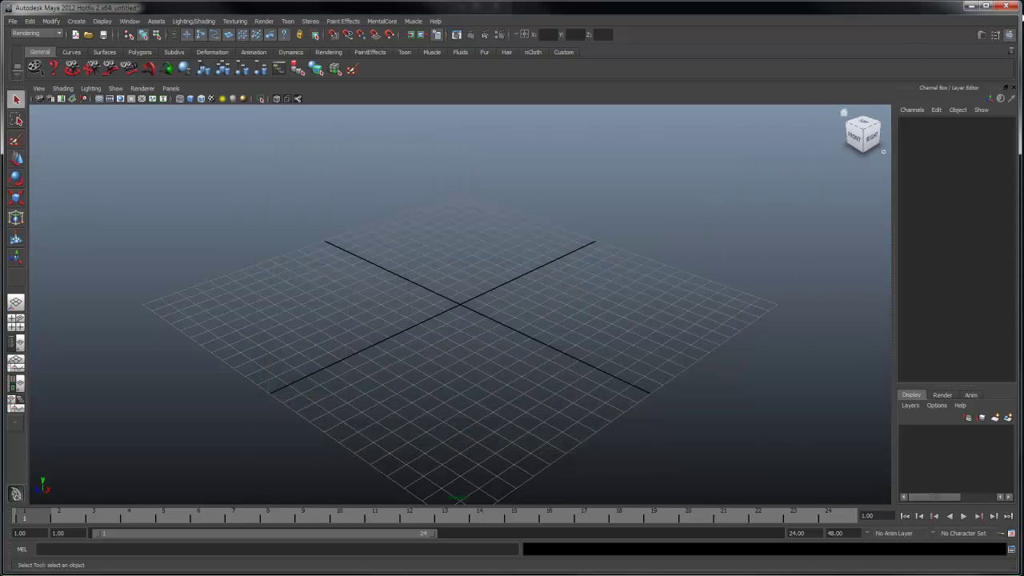
left_click(1000, 5)
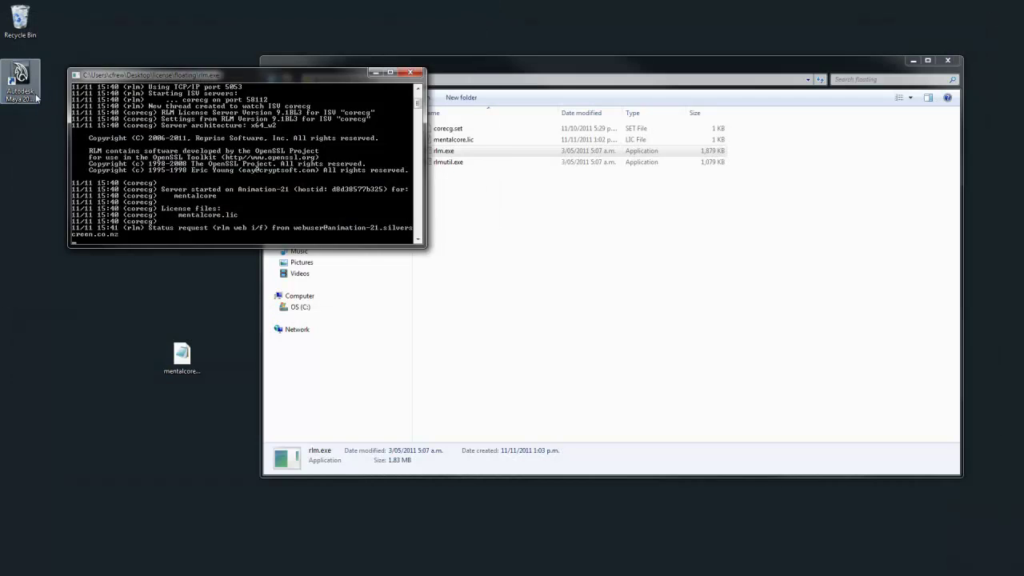
double_click(34, 90)
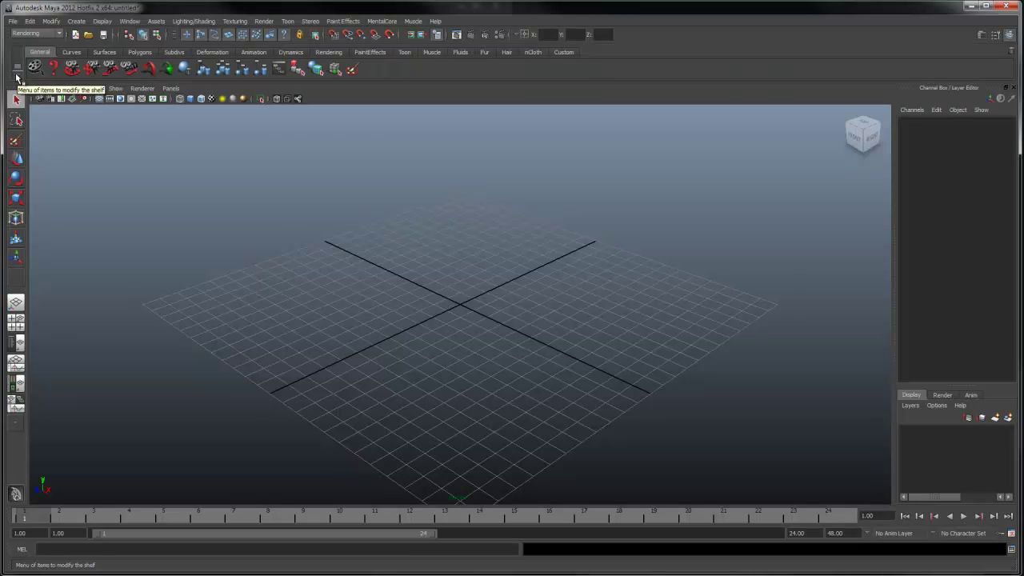
- In Render Settings, set Render Using to mental ray and show the MentalCore tab
left_click(497, 35)
left_click(192, 154)
left_click(180, 195)
left_click(177, 171)
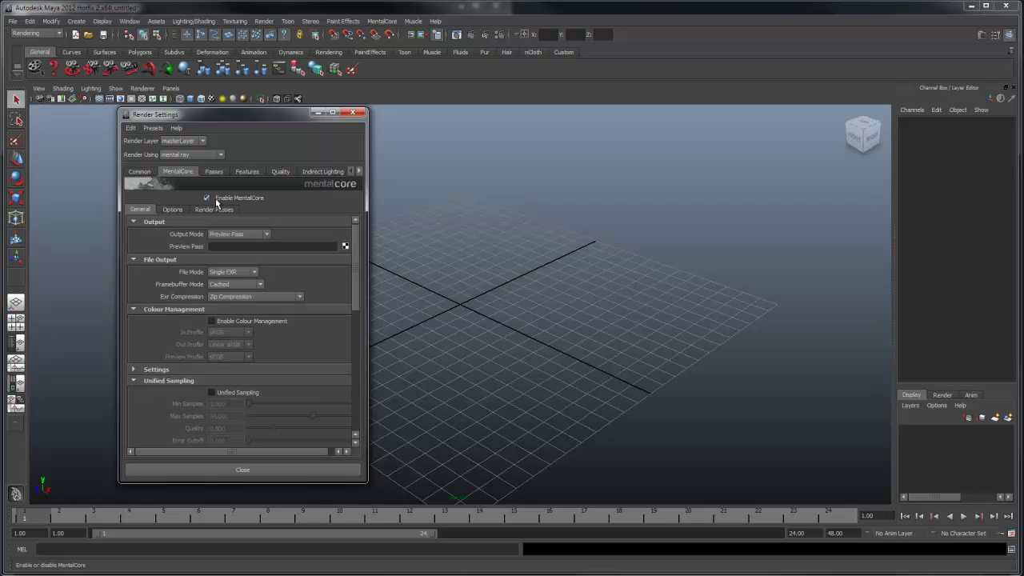
- Open the Render Current Frame options from the Rendering menu set, keeping Progress Messages verbosity
left_click(24, 34)
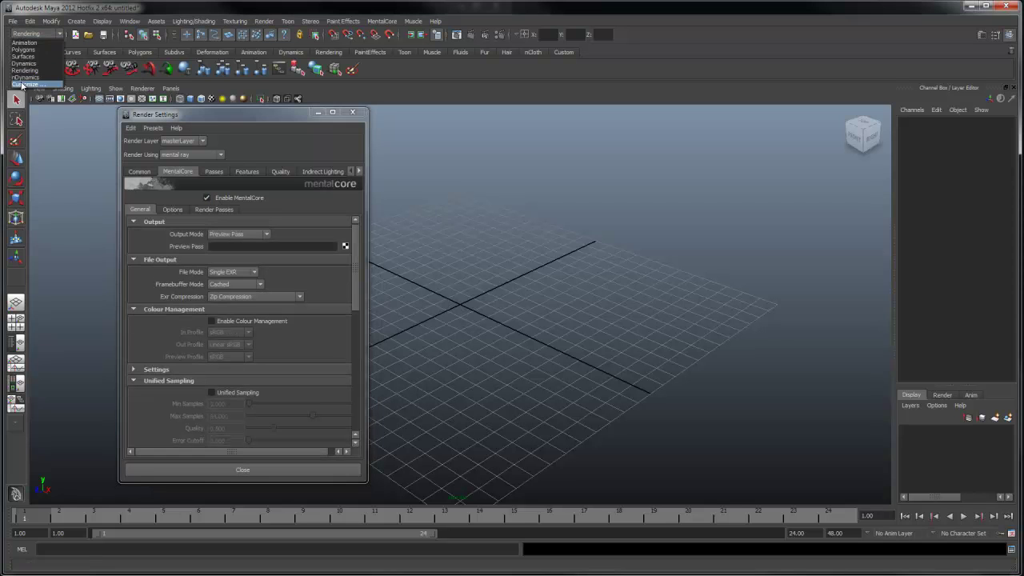
left_click(24, 70)
left_click(262, 21)
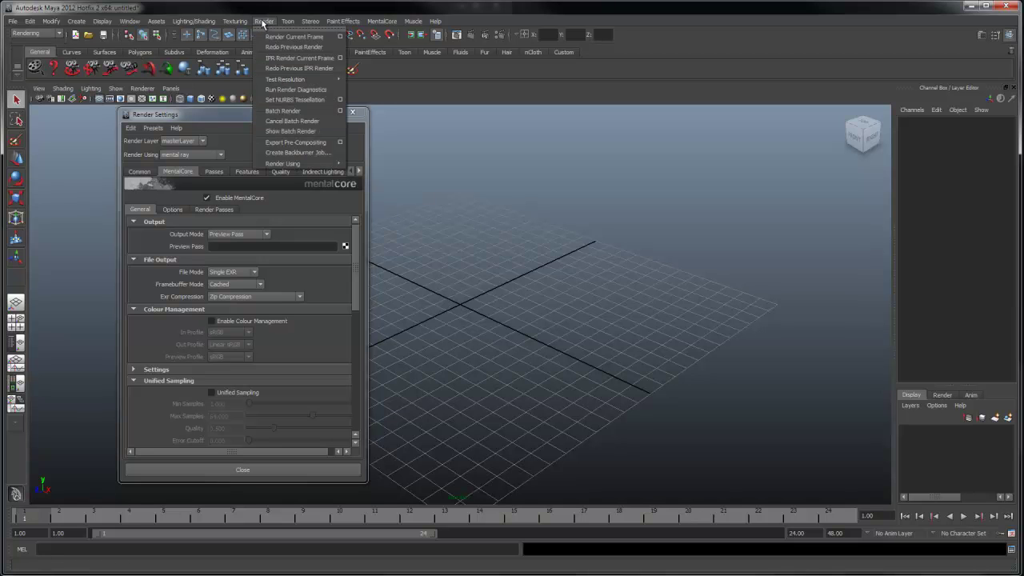
left_click(340, 37)
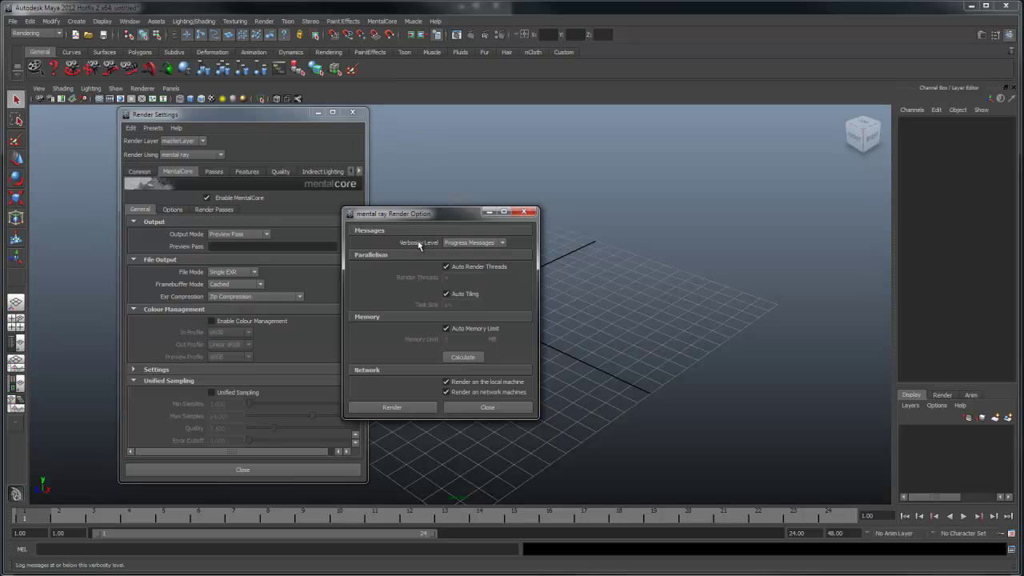
left_click(461, 251)
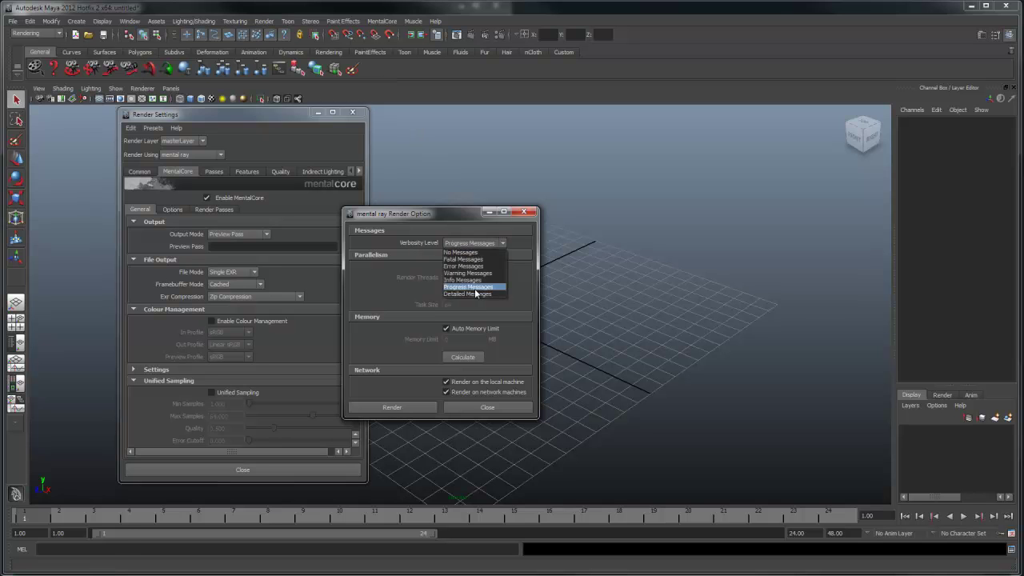
left_click(453, 226)
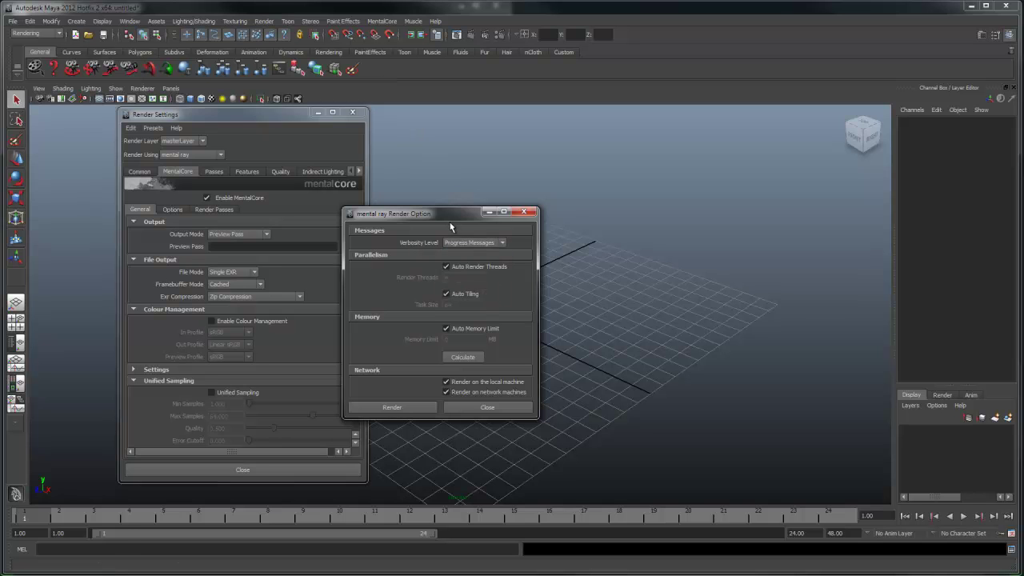
- Render a test frame and highlight the MentalCore licence check lines in the Output Window
left_click(389, 408)
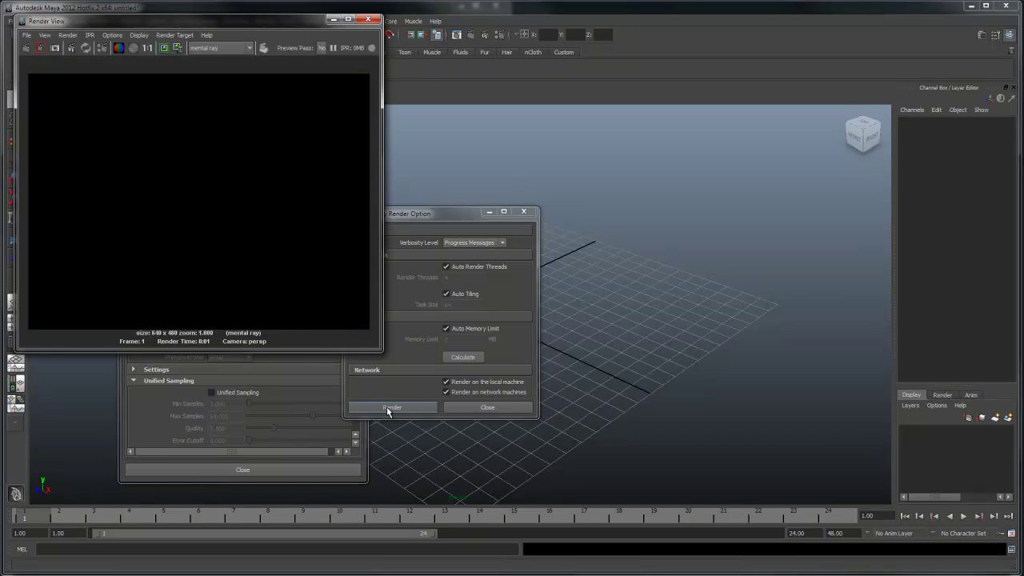
key("alt+Tab")
key("alt+Tab")
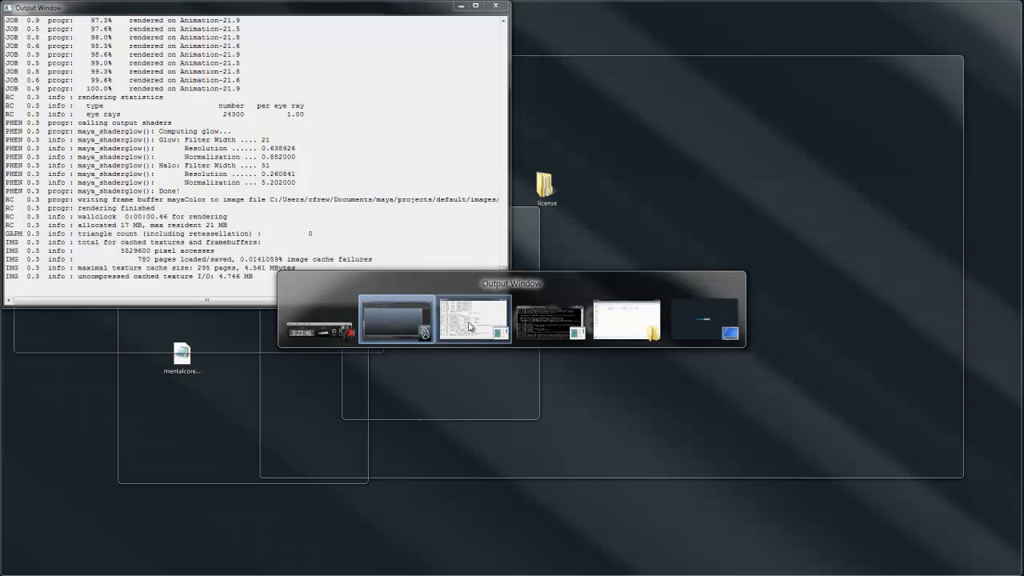
left_click_drag(503, 250, 494, 32)
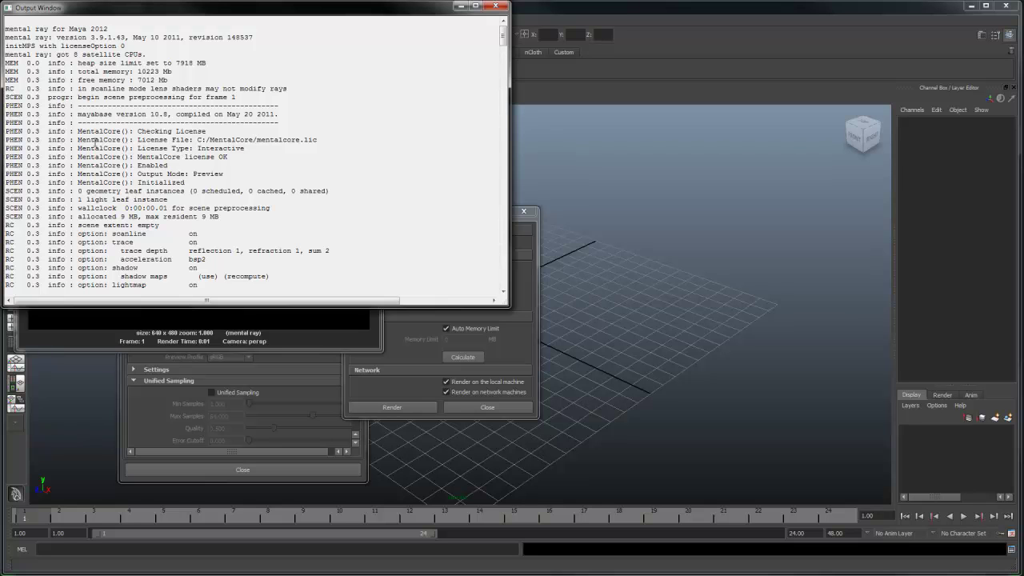
left_click_drag(78, 130, 220, 183)
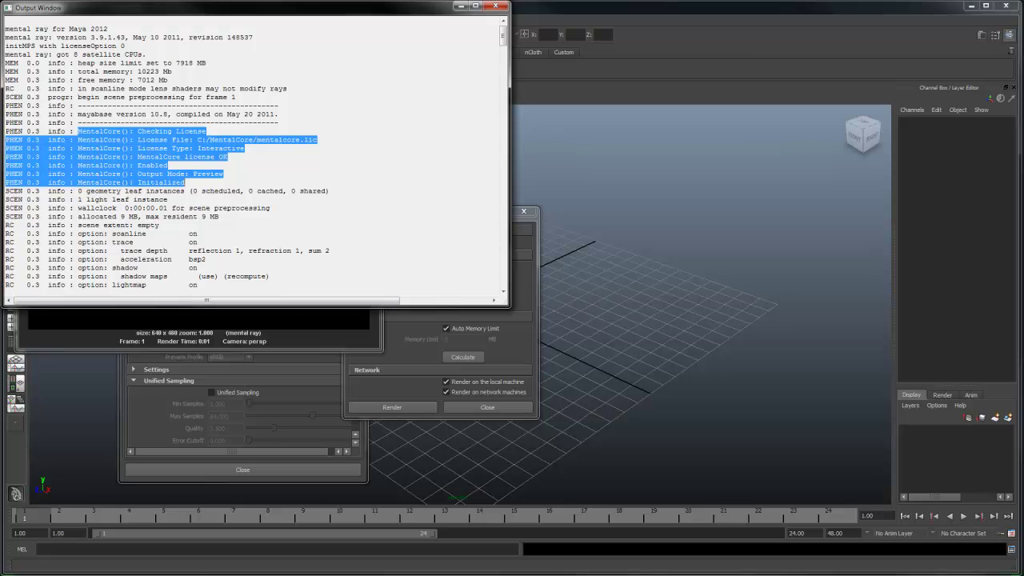
- Check the RLM console for the licence checkout, then quit Maya without saving
key("alt+Tab")
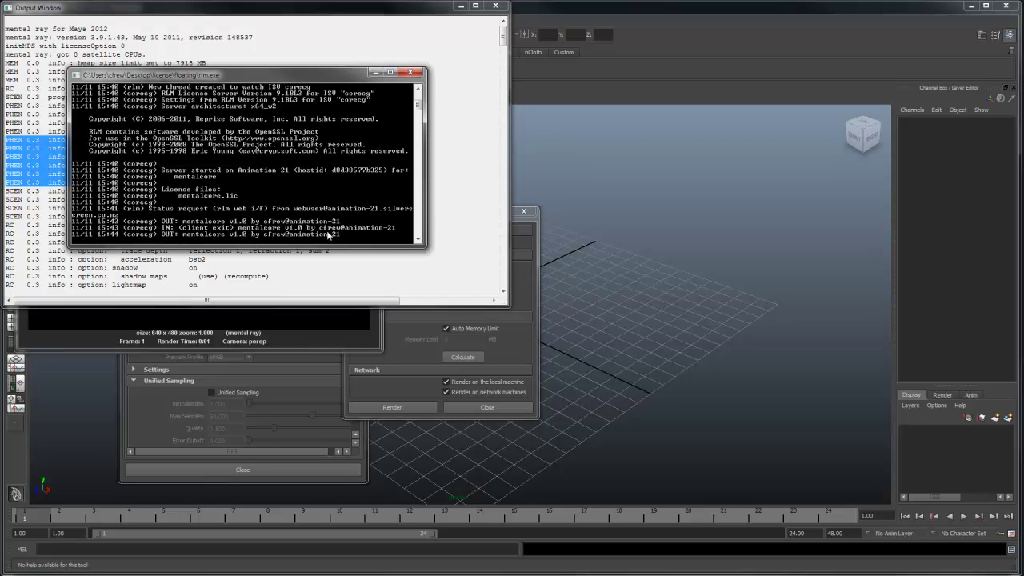
left_click(593, 216)
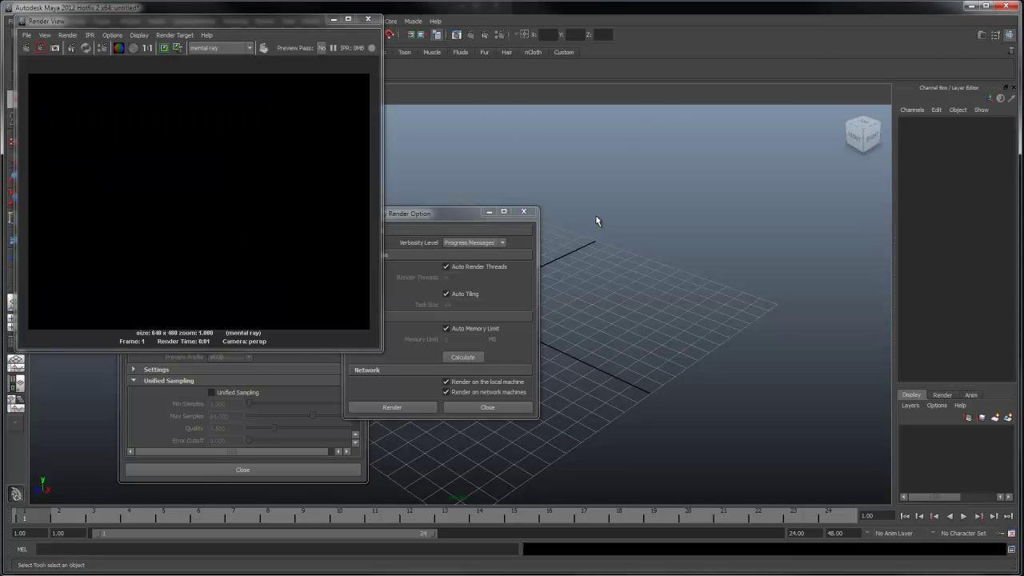
left_click(1006, 6)
left_click(507, 314)
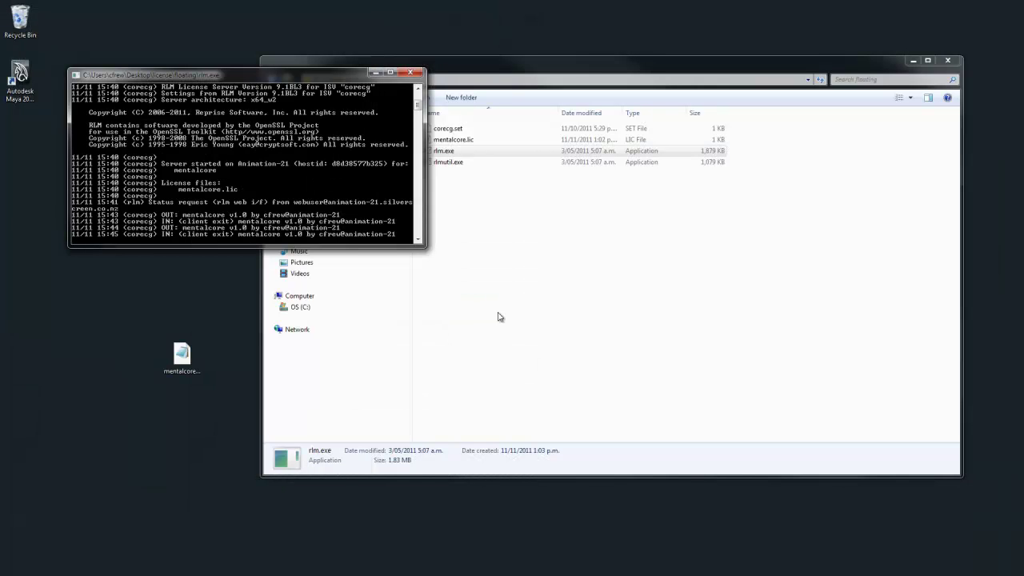